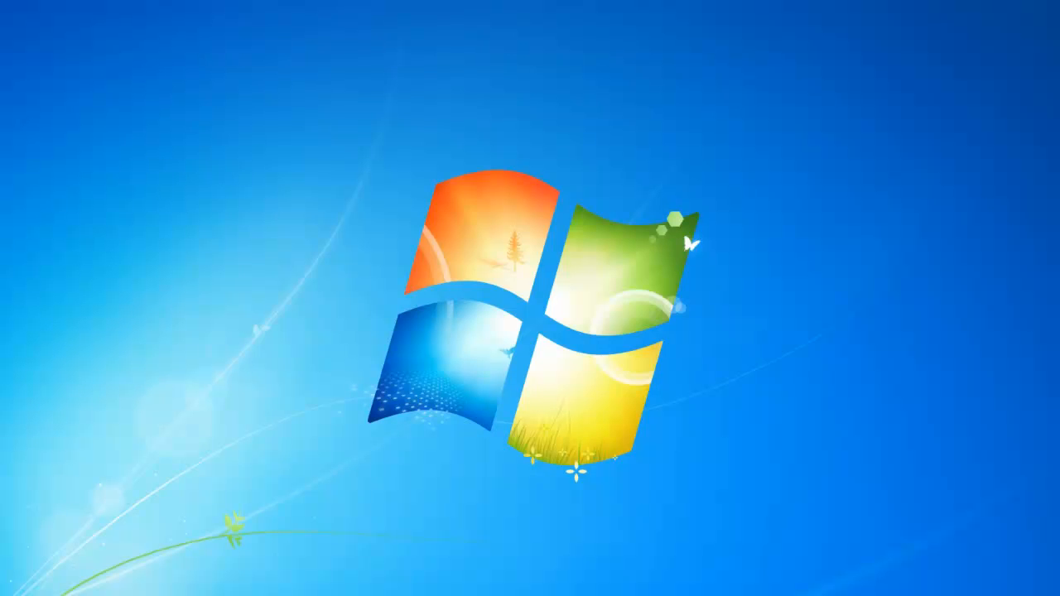
Open the CCP Server 5 folder inside Program Files
scroll(534, 346, down, 1)
scroll(534, 348, down, 2)
scroll(531, 348, down, 5)
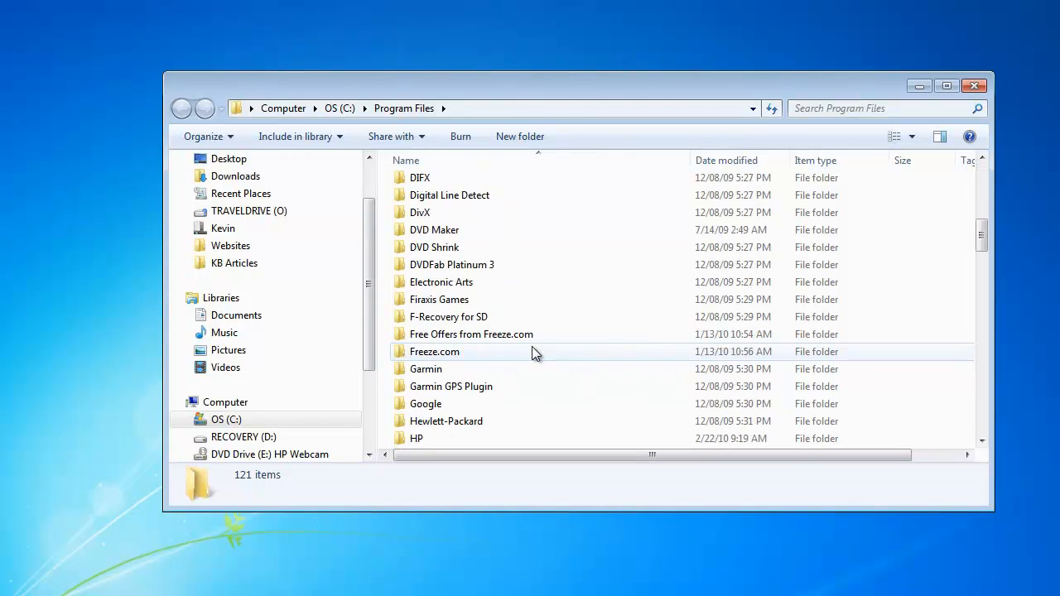
scroll(532, 351, up, 4)
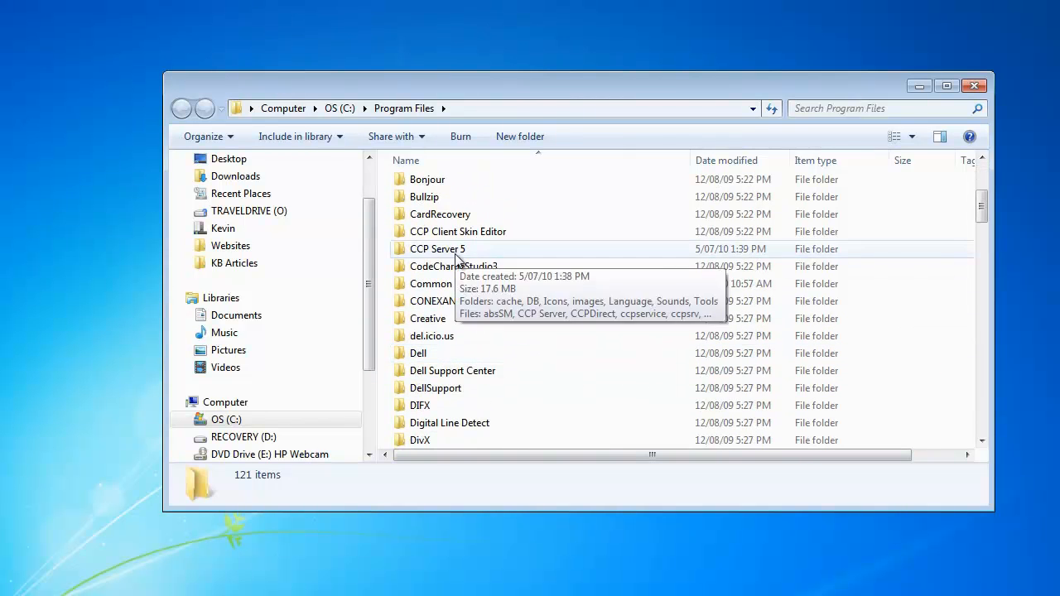
double_click(454, 253)
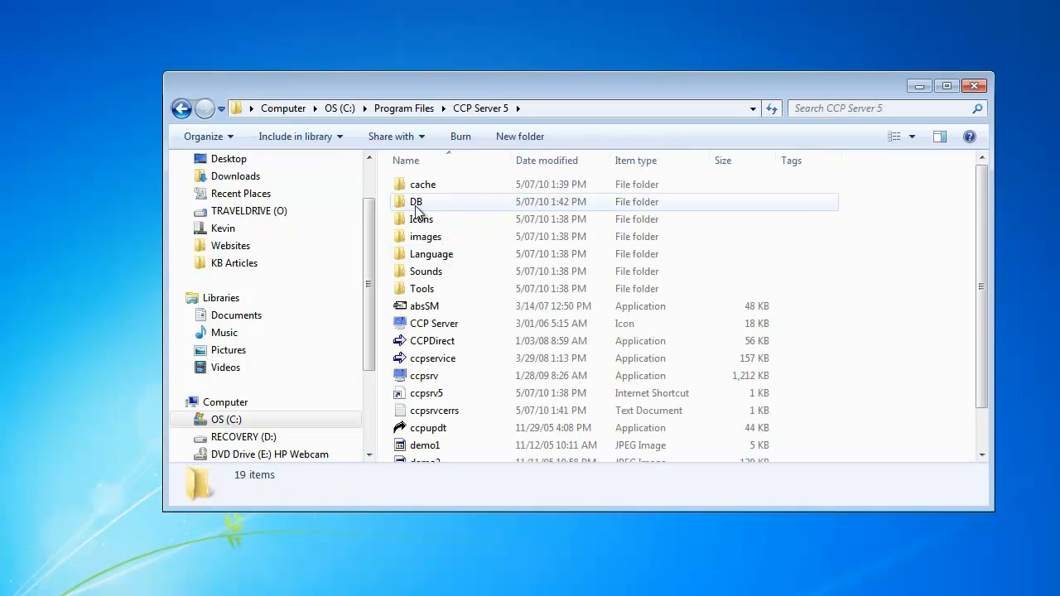
Copy the DB folder onto the desktop as a backup and close the folder window
right_click(415, 206)
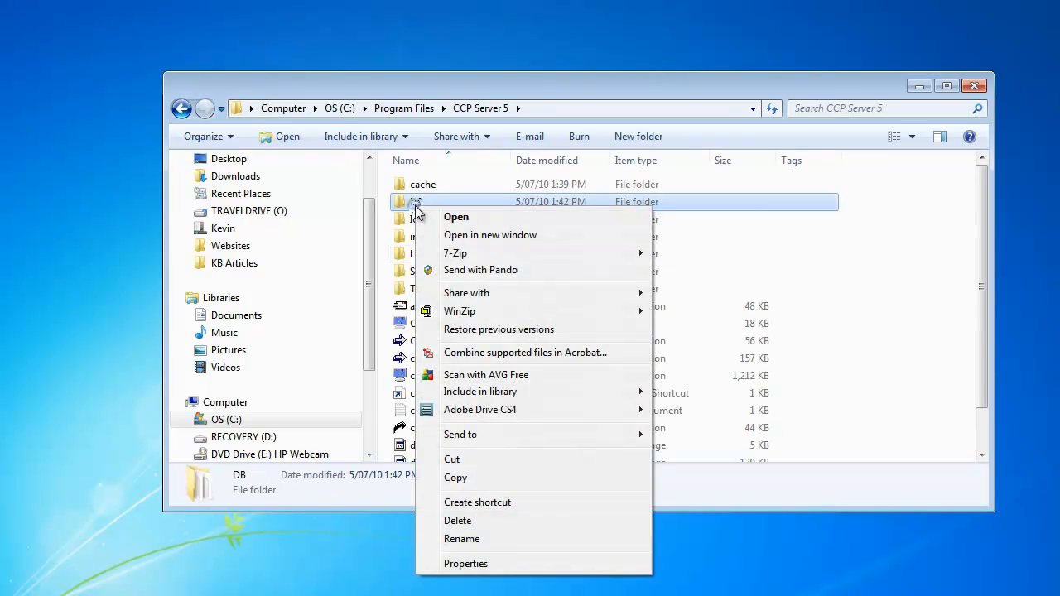
click(483, 478)
right_click(46, 51)
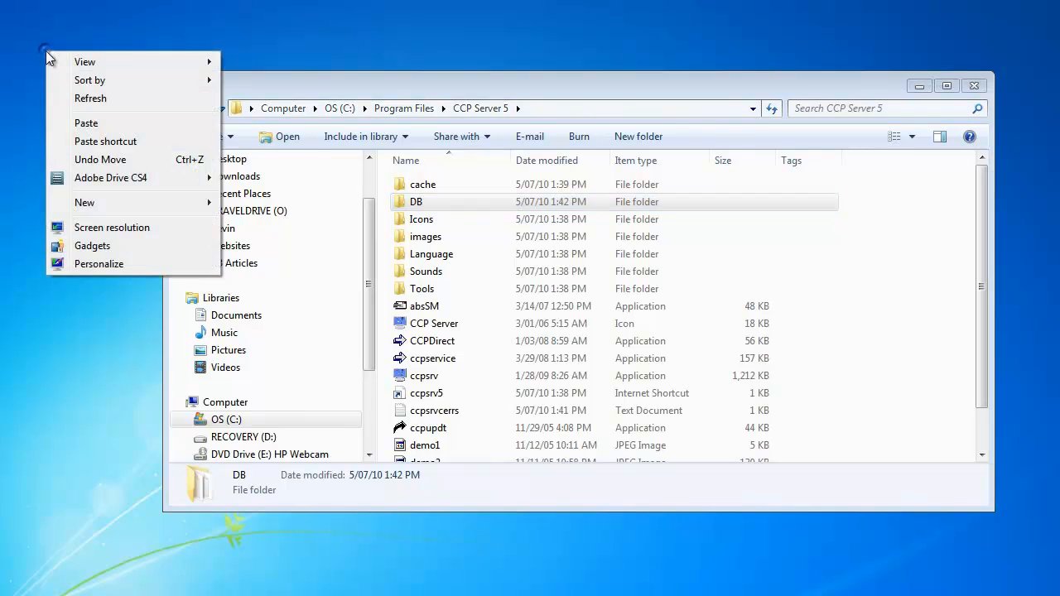
click(86, 122)
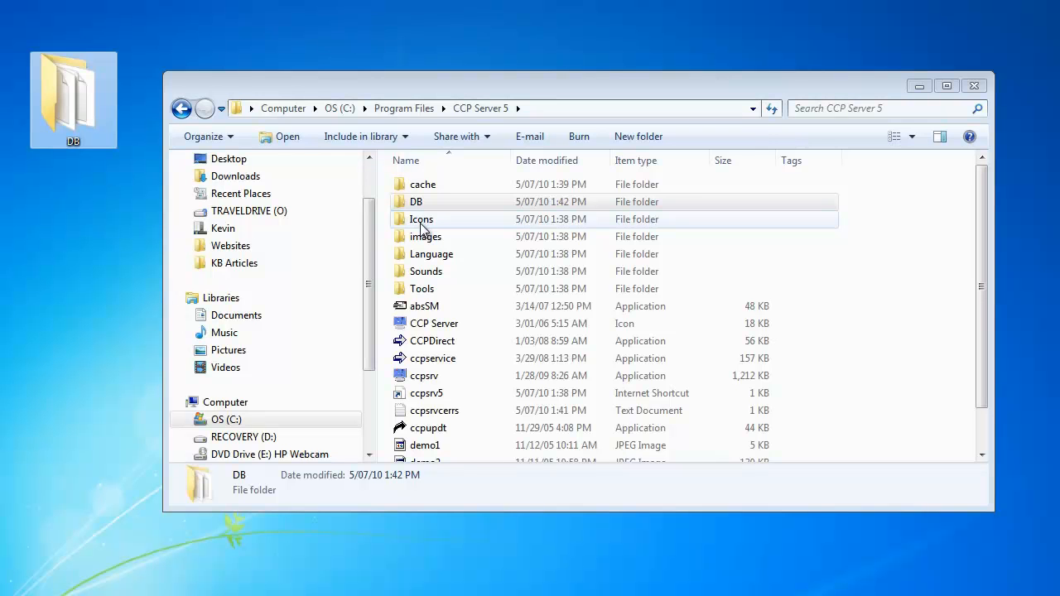
click(975, 86)
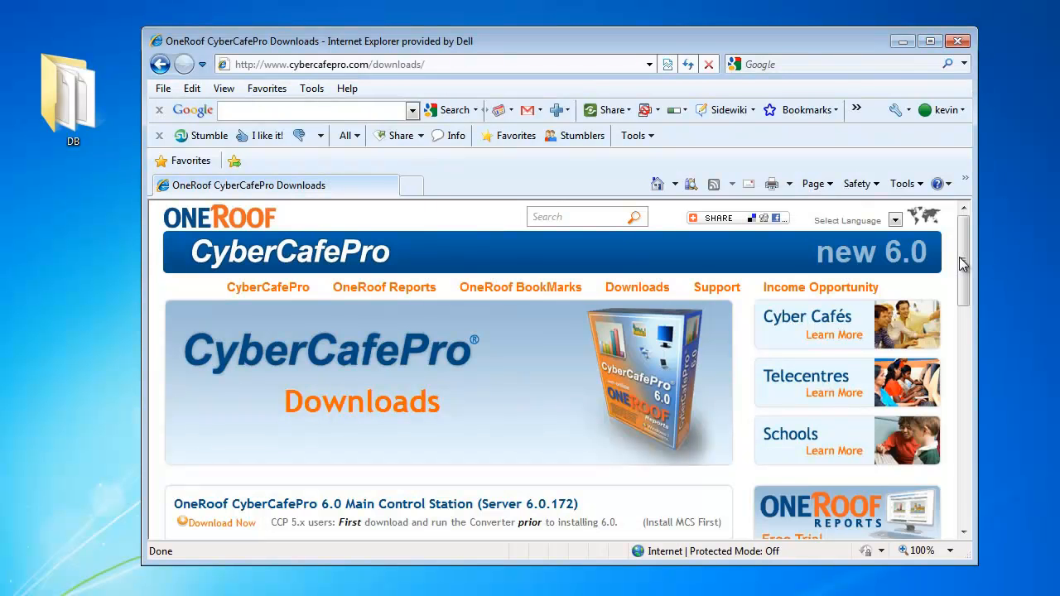
Download the CyberCafePro Converter from the CyberCafePro downloads page
drag(961, 264, 960, 332)
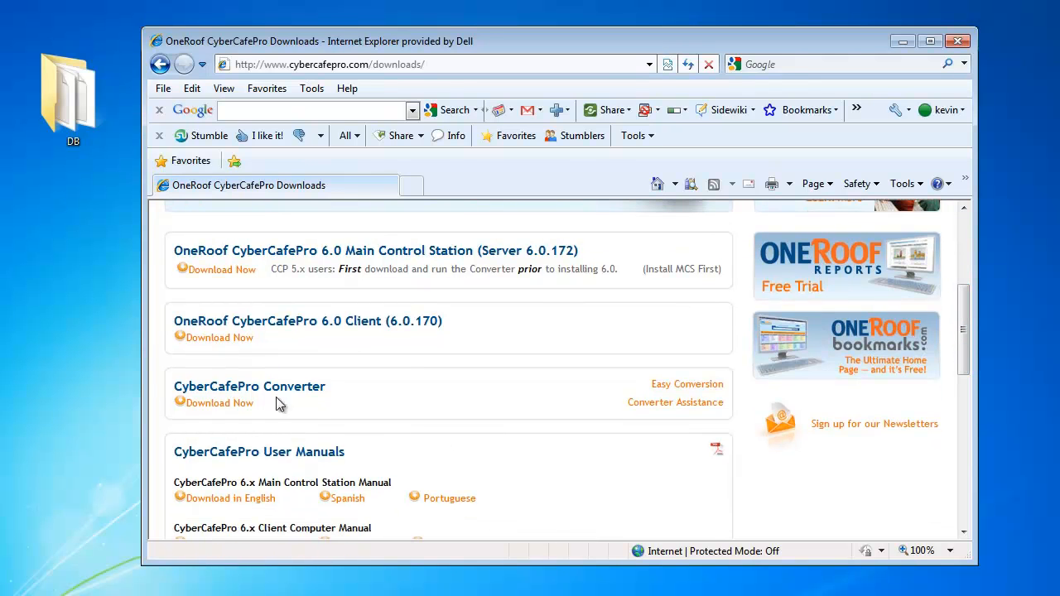
click(233, 405)
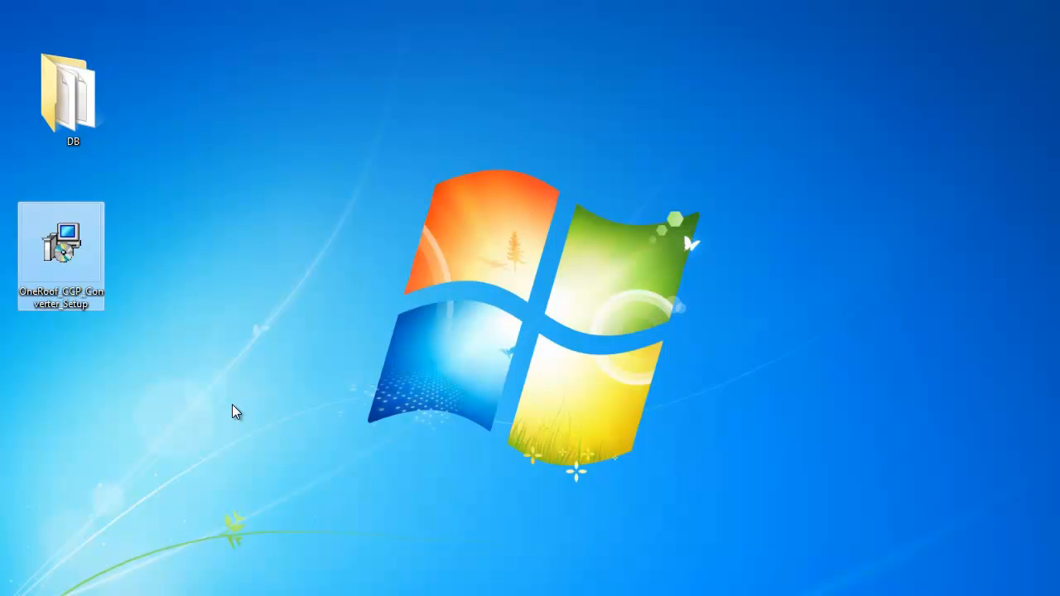
Run the downloaded OneRoof CCP Converter setup file, choosing English as the setup language
double_click(80, 261)
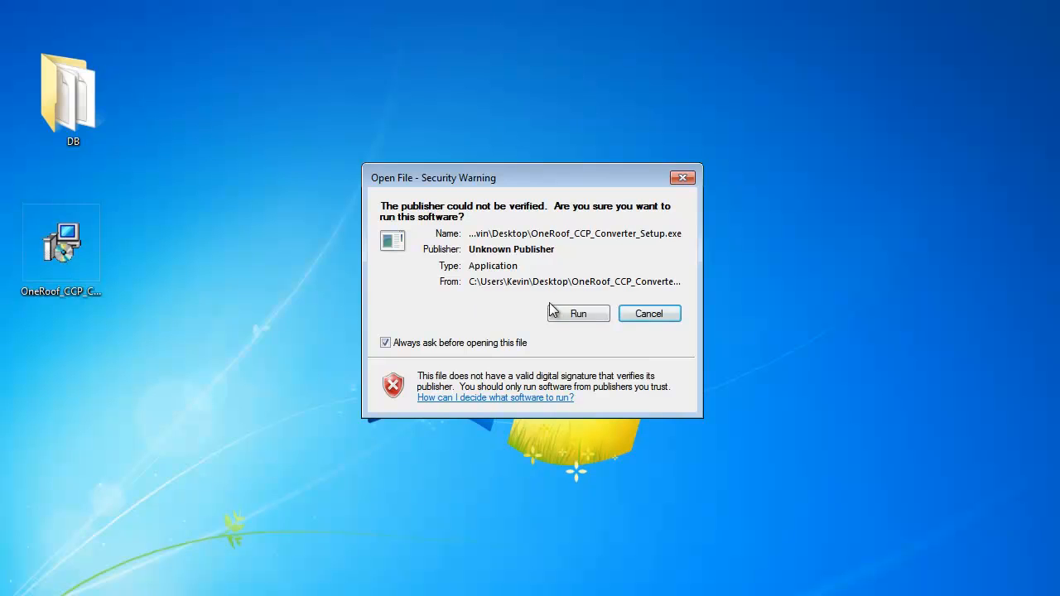
click(553, 309)
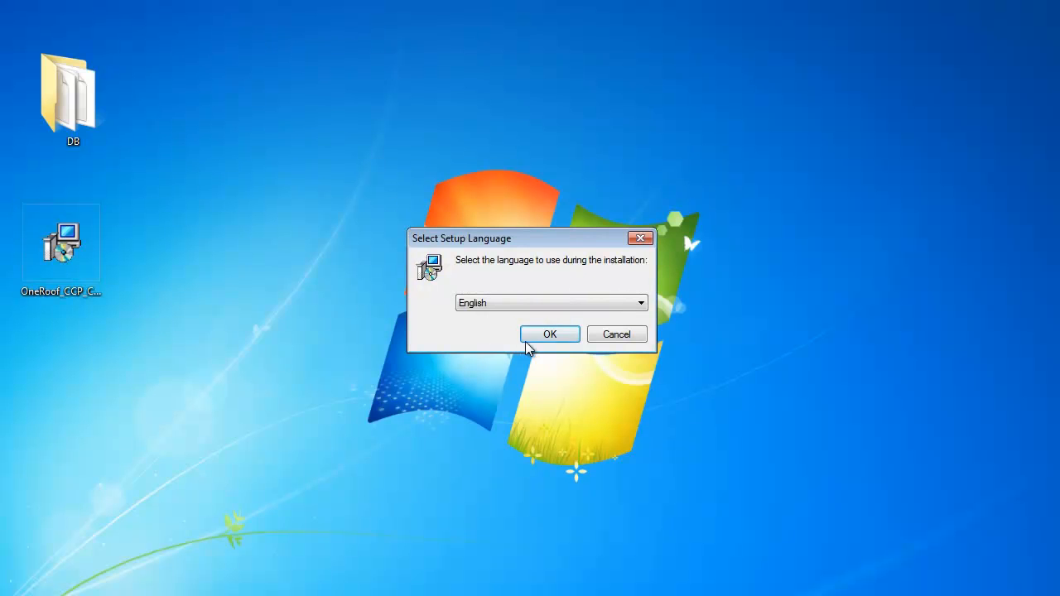
click(546, 334)
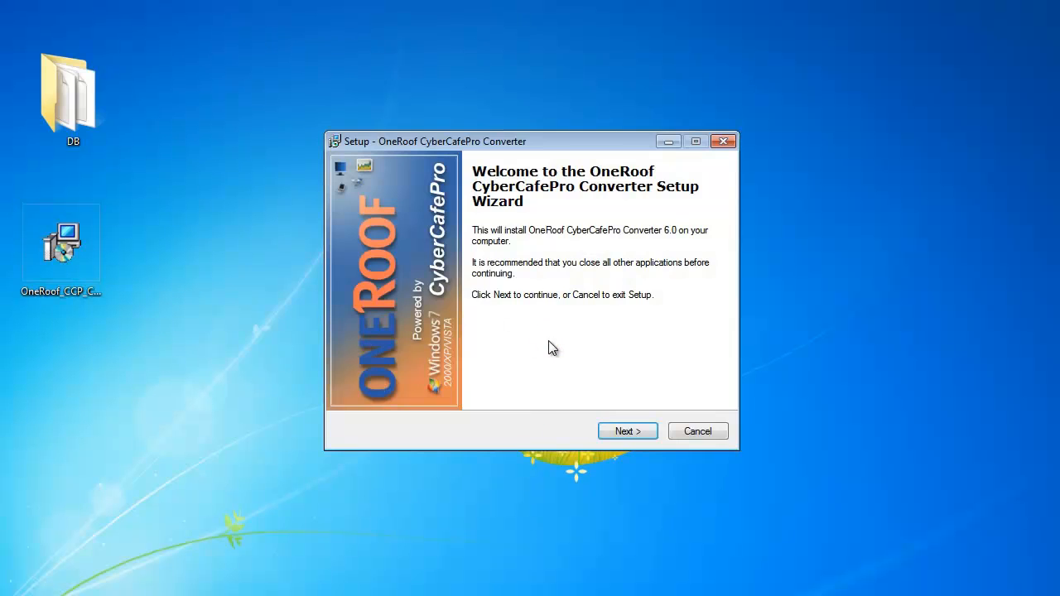
Proceed past the welcome page and accept the license agreement
click(623, 432)
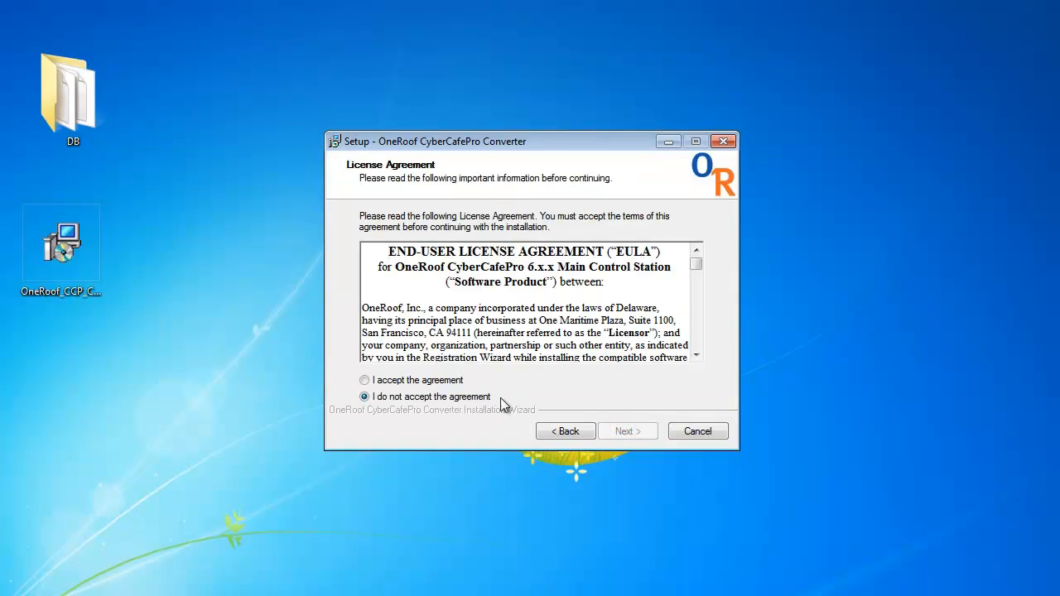
click(428, 380)
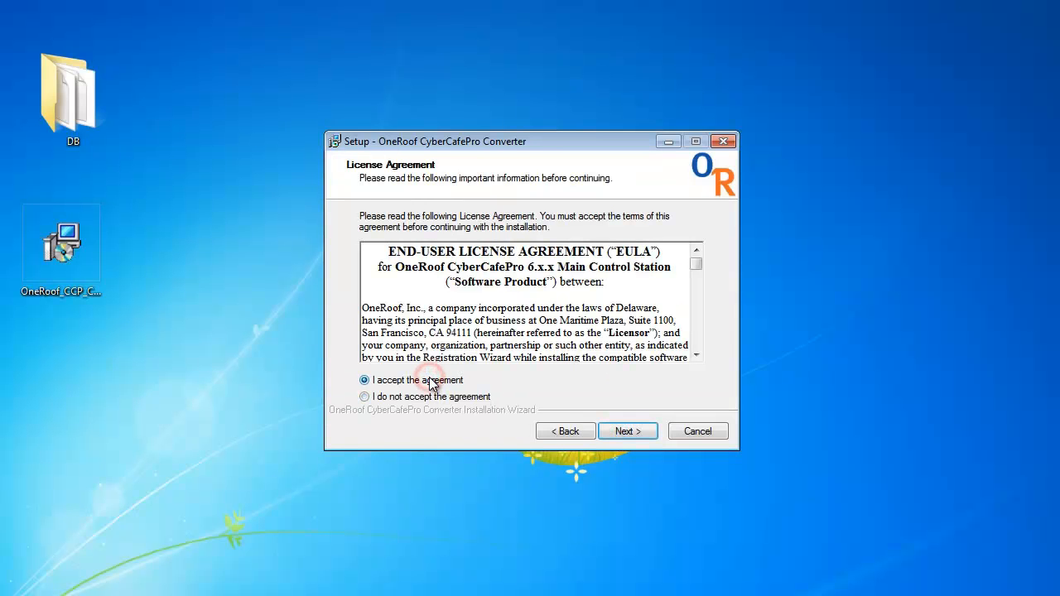
click(639, 431)
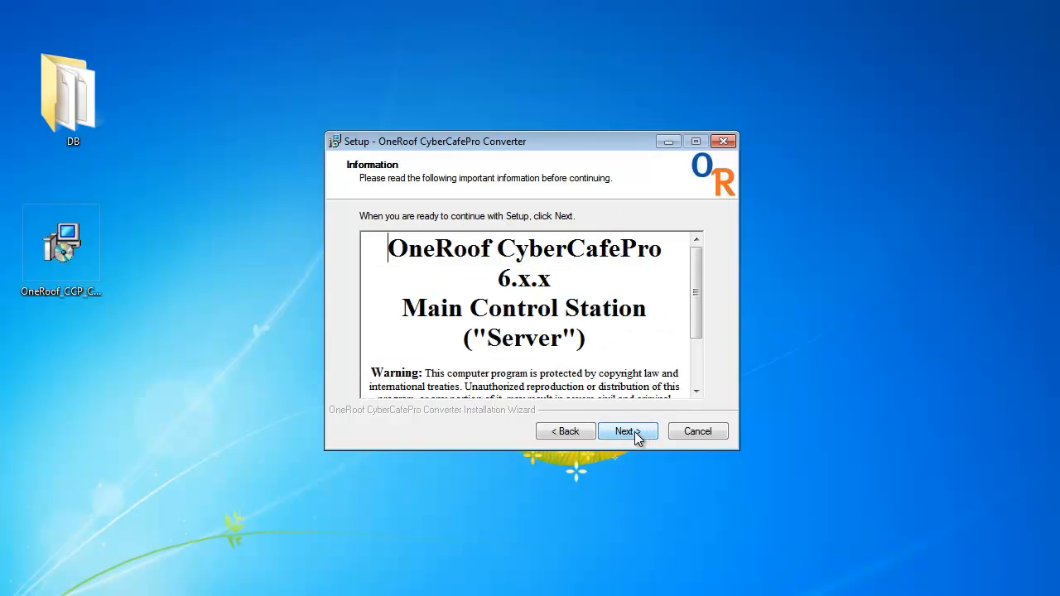
Finish the converter installation with the default folder, shortcuts and desktop icon, launching the converter
click(635, 432)
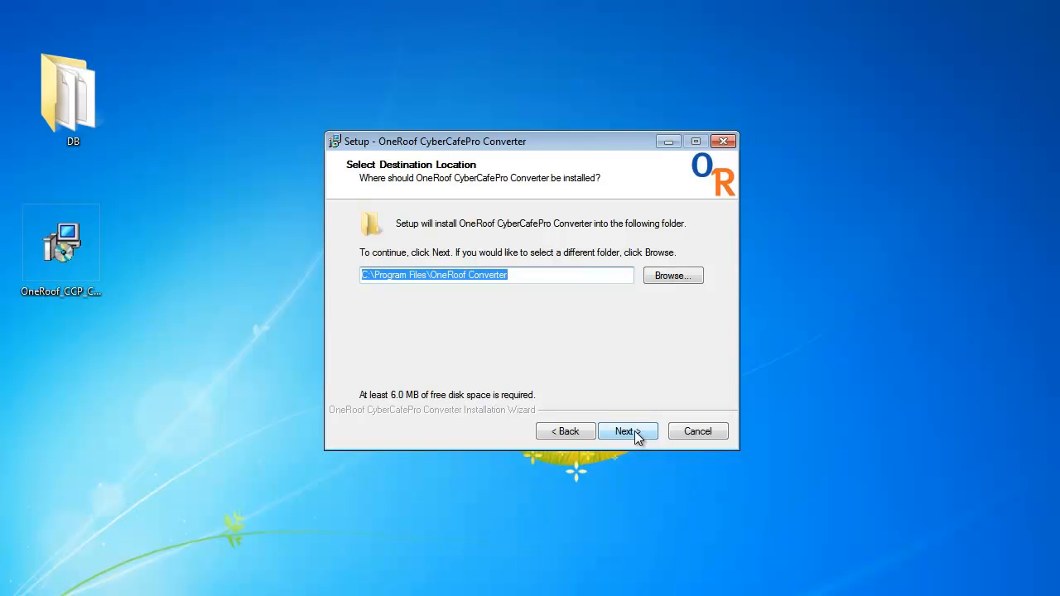
click(635, 431)
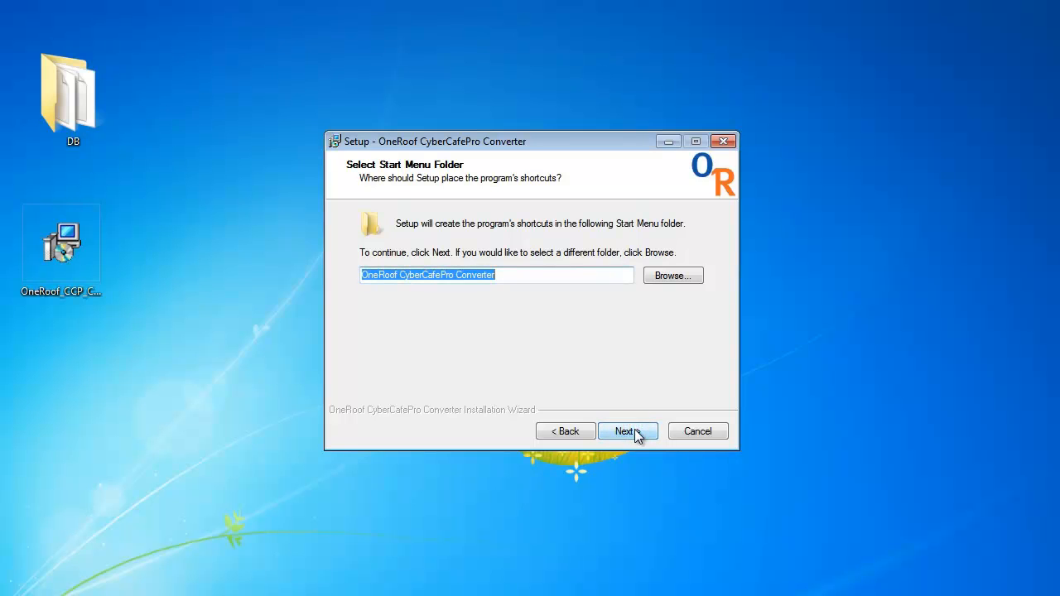
click(634, 431)
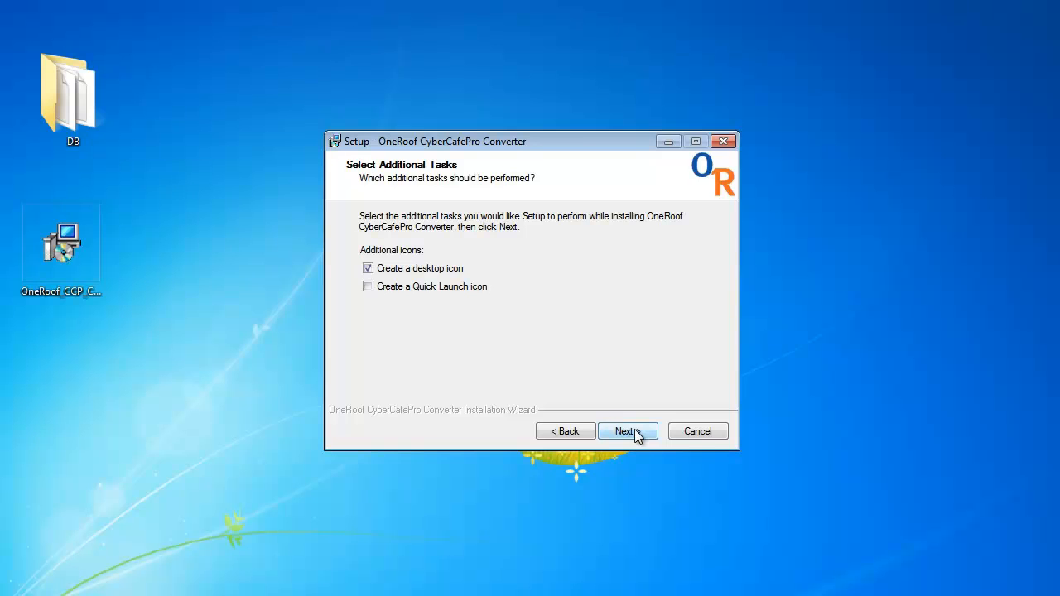
click(635, 431)
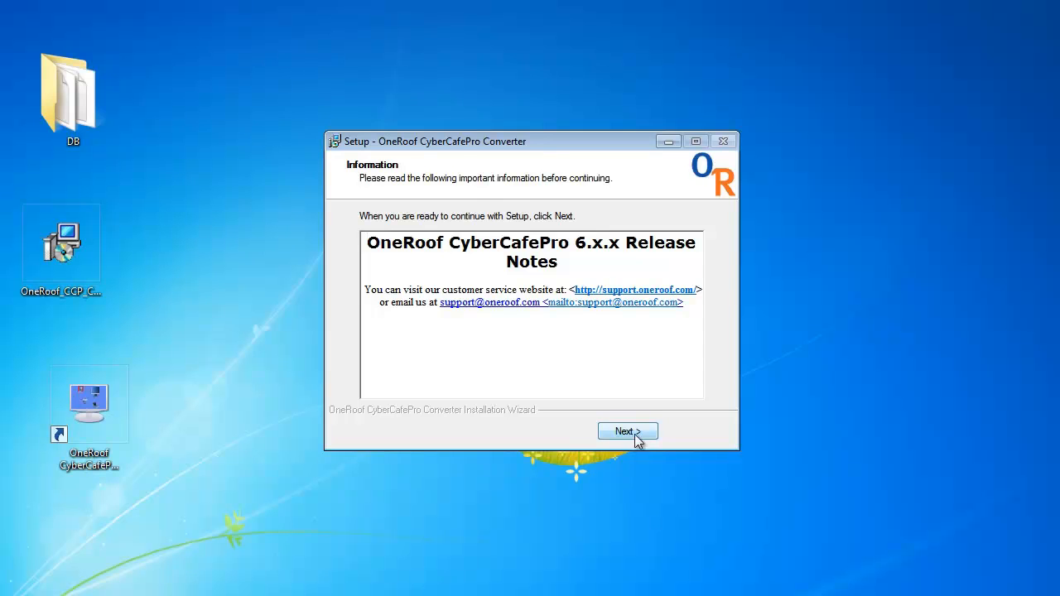
click(635, 434)
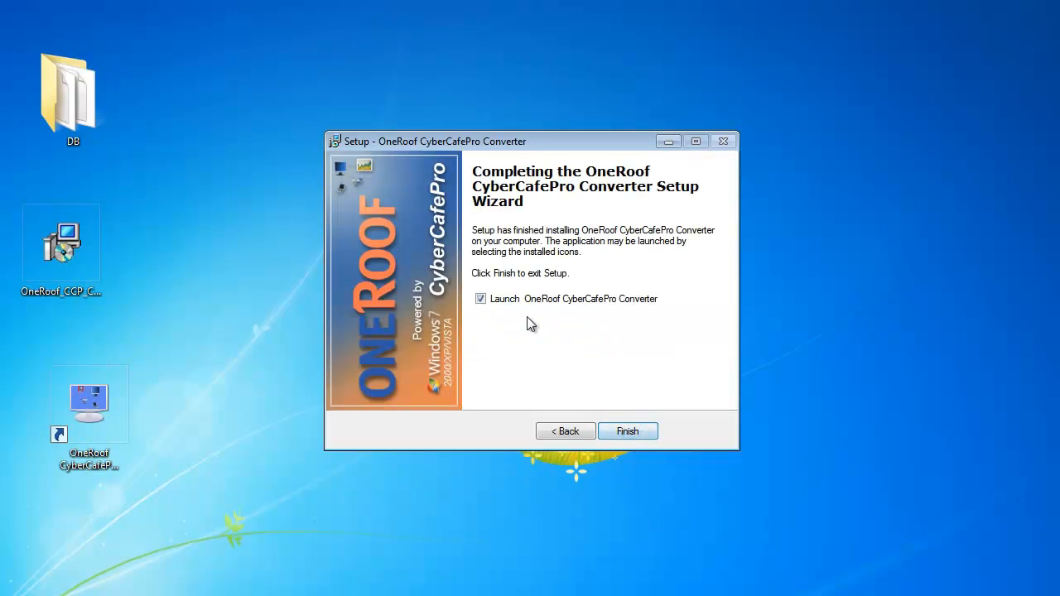
click(629, 432)
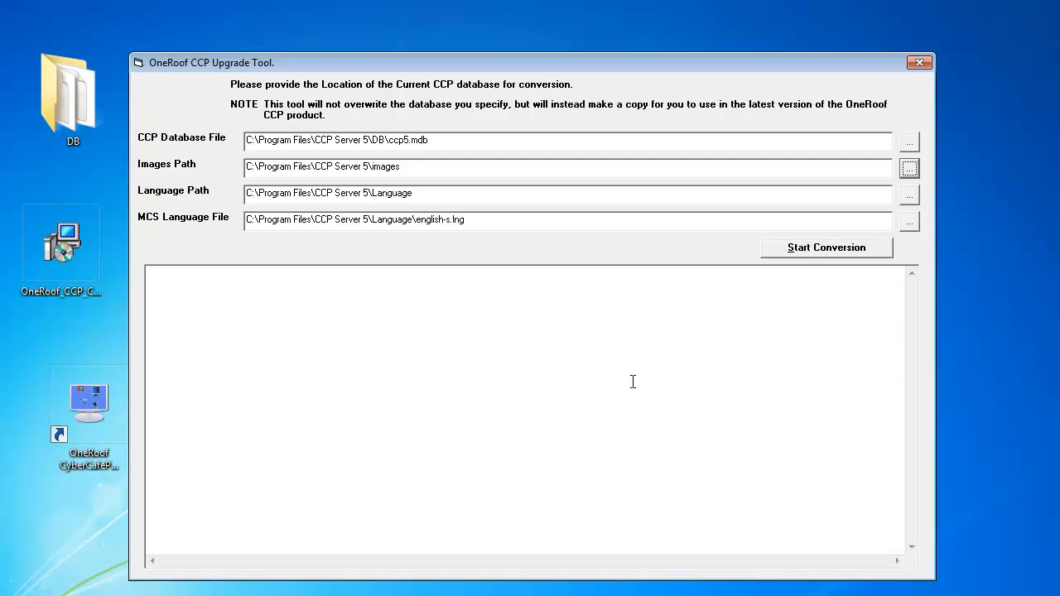
Start conversion of the CCP database C:\Program Files\CCP Server 5\DB\ccp5.mdb, then close the upgrade tool
click(797, 250)
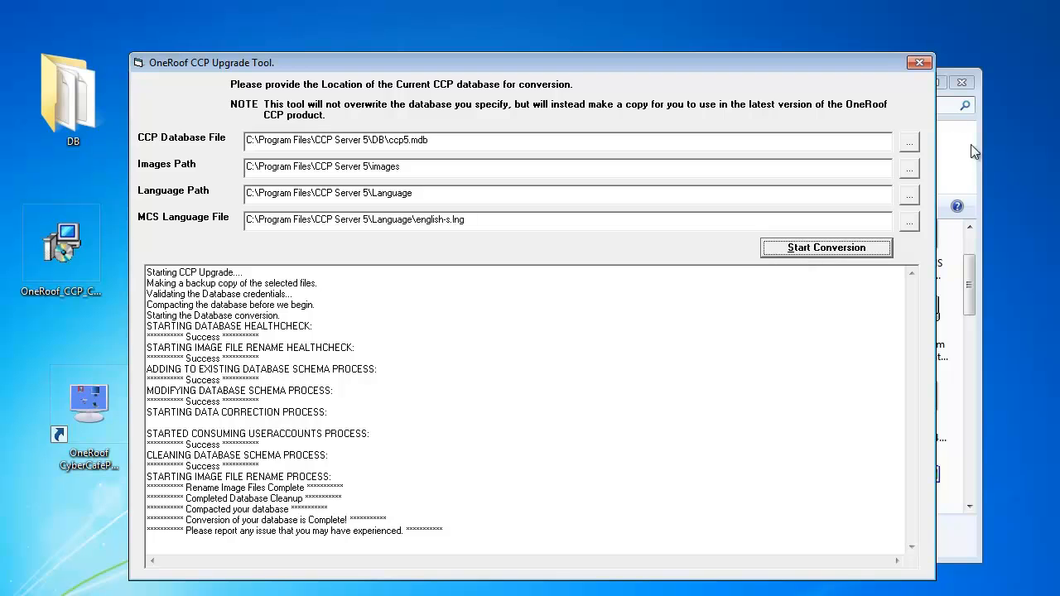
click(915, 62)
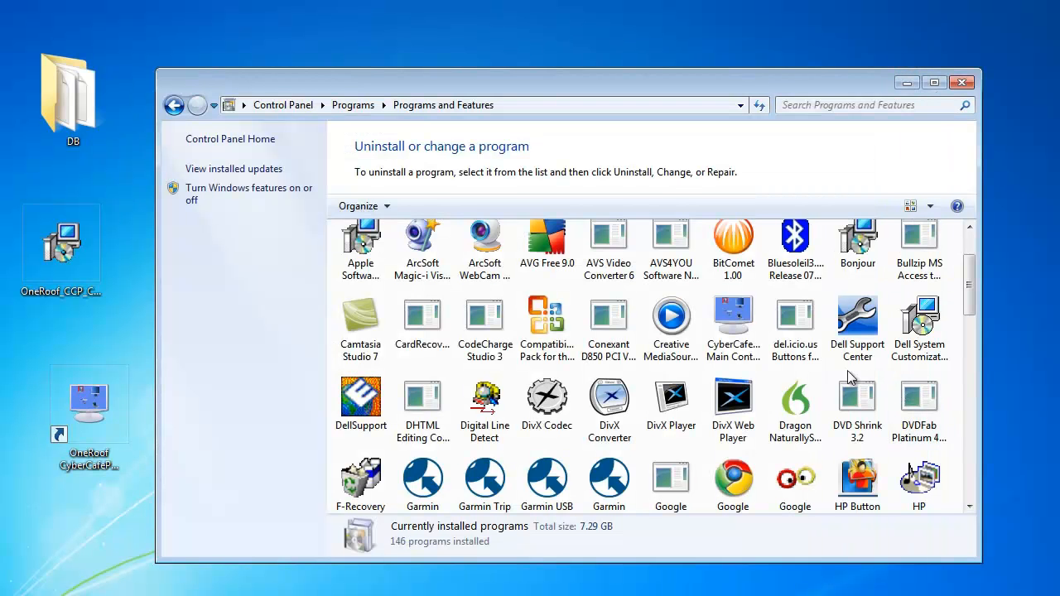
Uninstall CyberCafePro Main Control Station 5 from Programs and Features and close the window
click(740, 331)
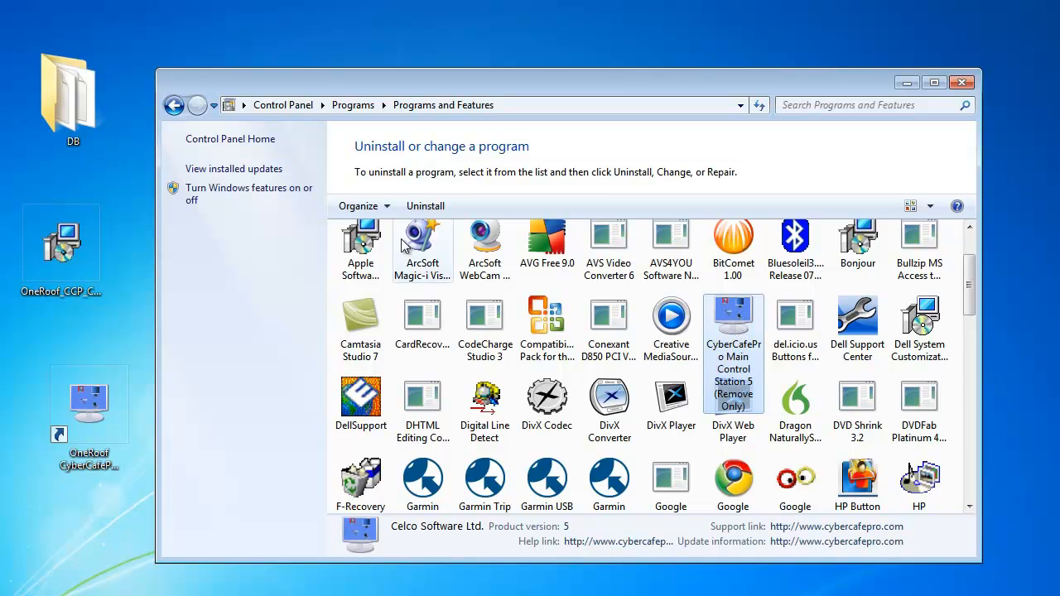
click(414, 206)
click(585, 357)
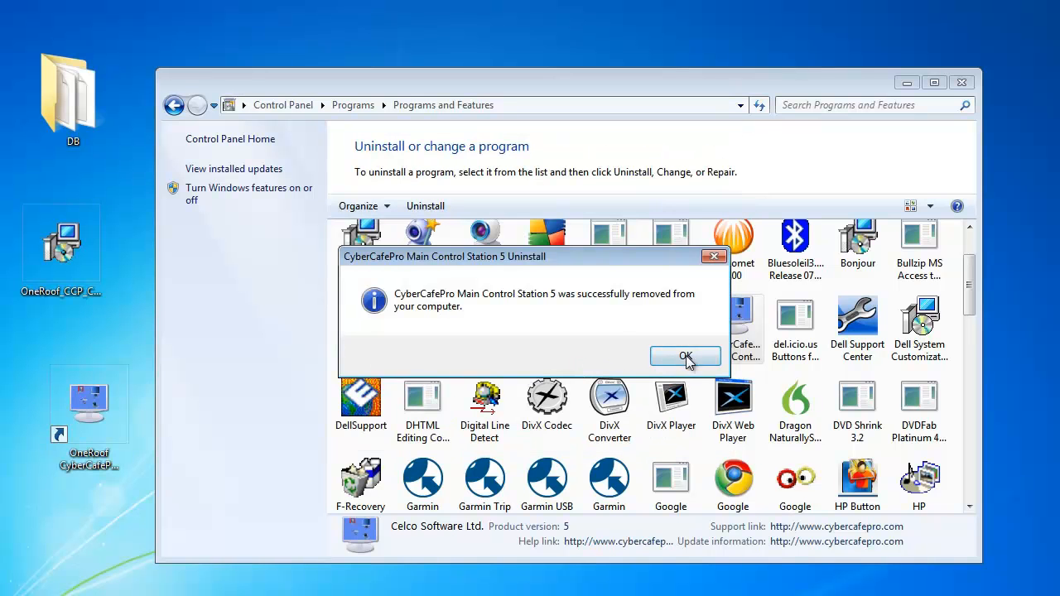
click(686, 357)
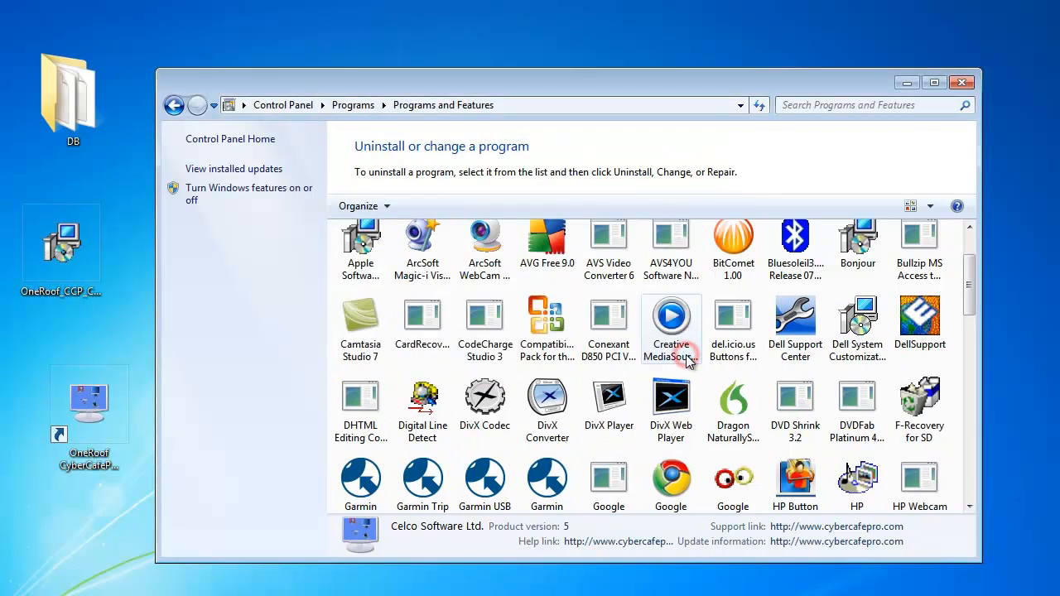
click(961, 83)
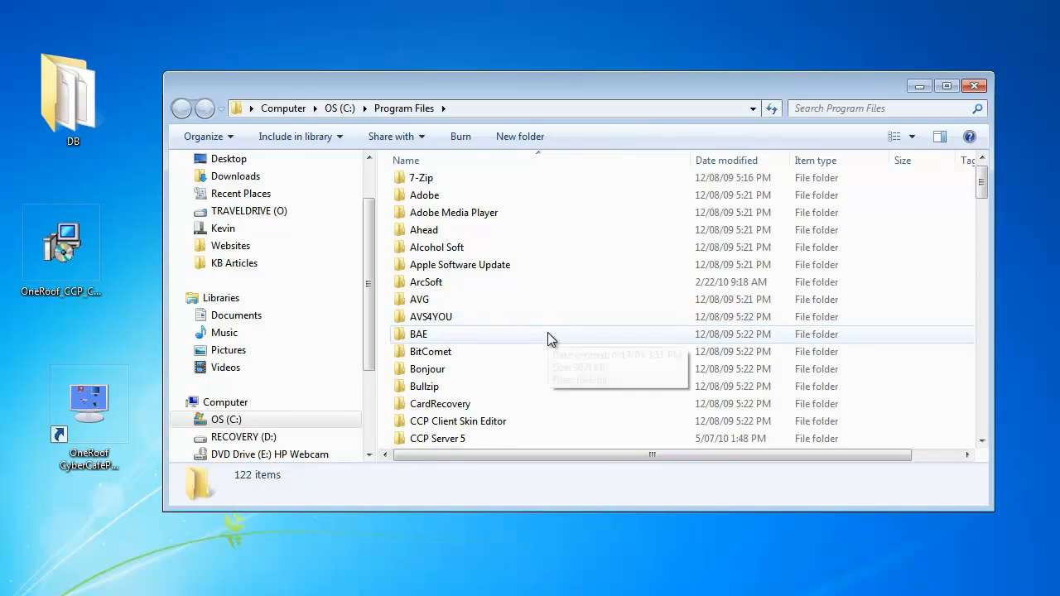
Delete the leftover CCP Server 5 folder from Program Files and close the window
scroll(547, 332, down, 2)
double_click(439, 352)
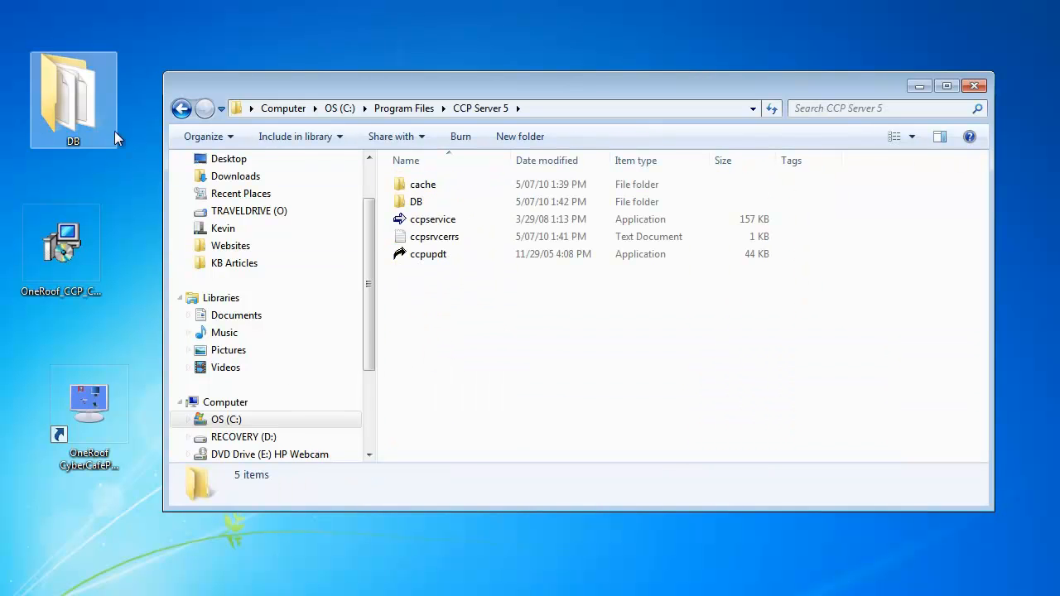
click(180, 108)
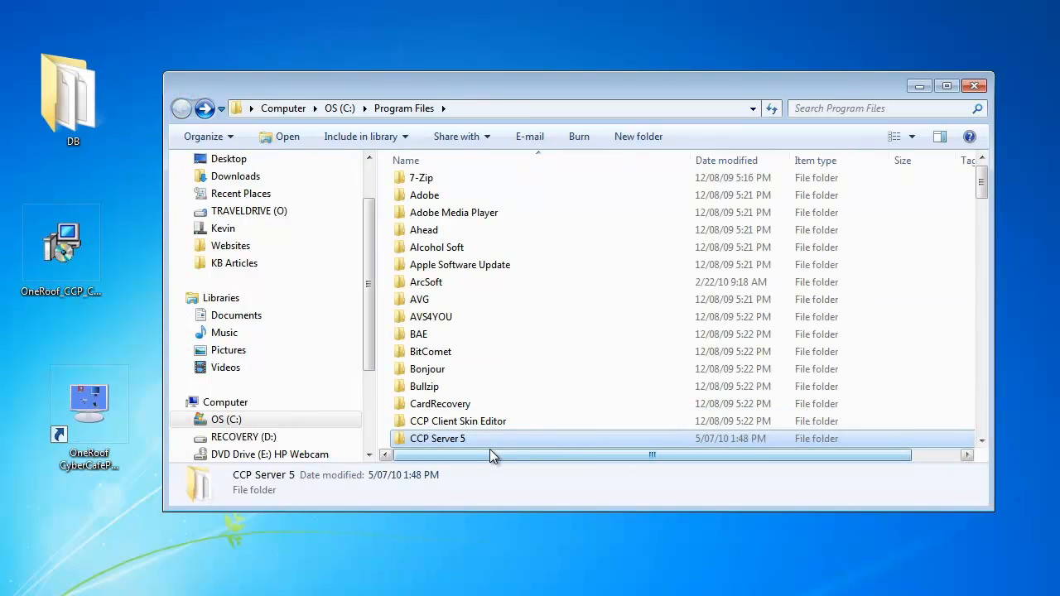
key(Delete)
click(586, 366)
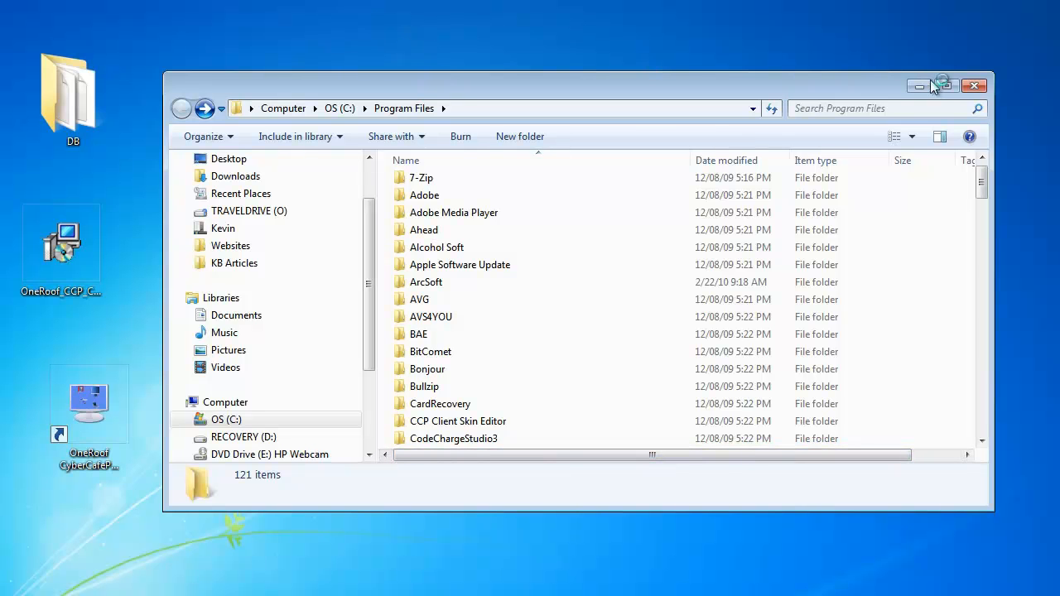
click(974, 85)
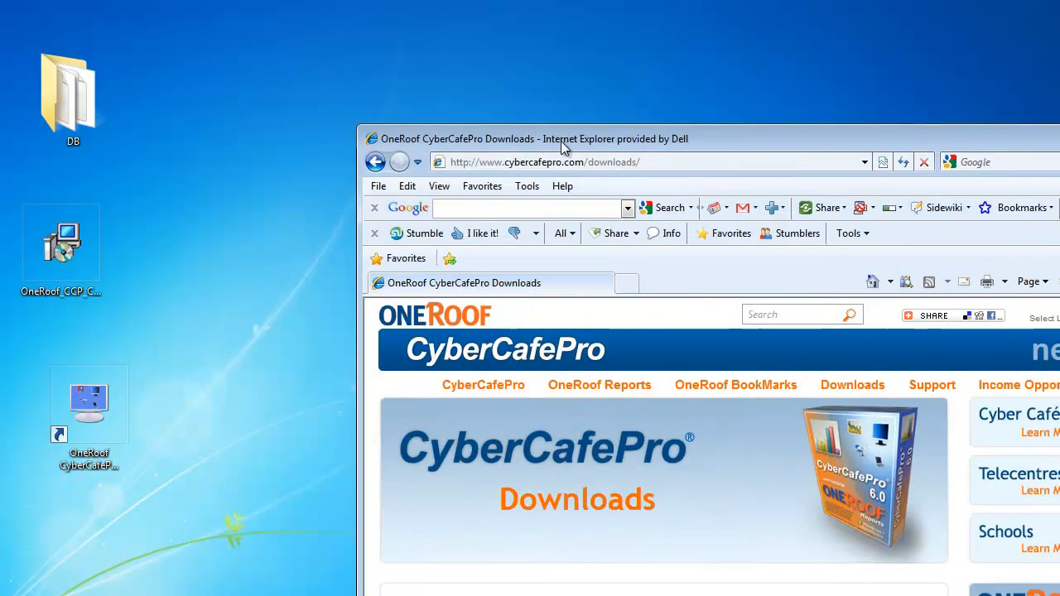
Download the OneRoof CyberCafePro 6.0 Main Control Station server and run its setup file
scroll(319, 281, down, 1)
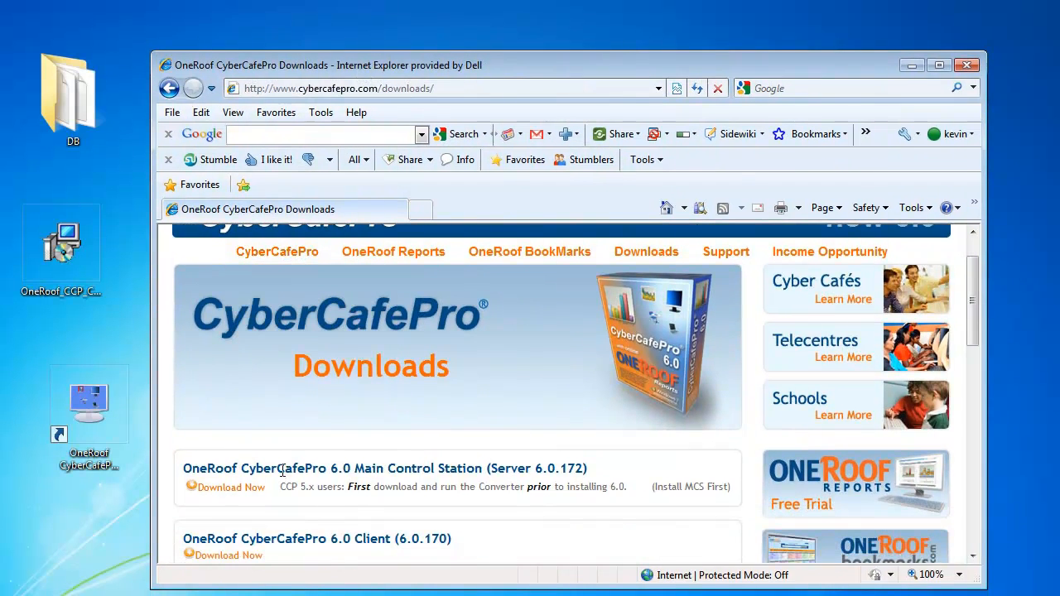
click(238, 493)
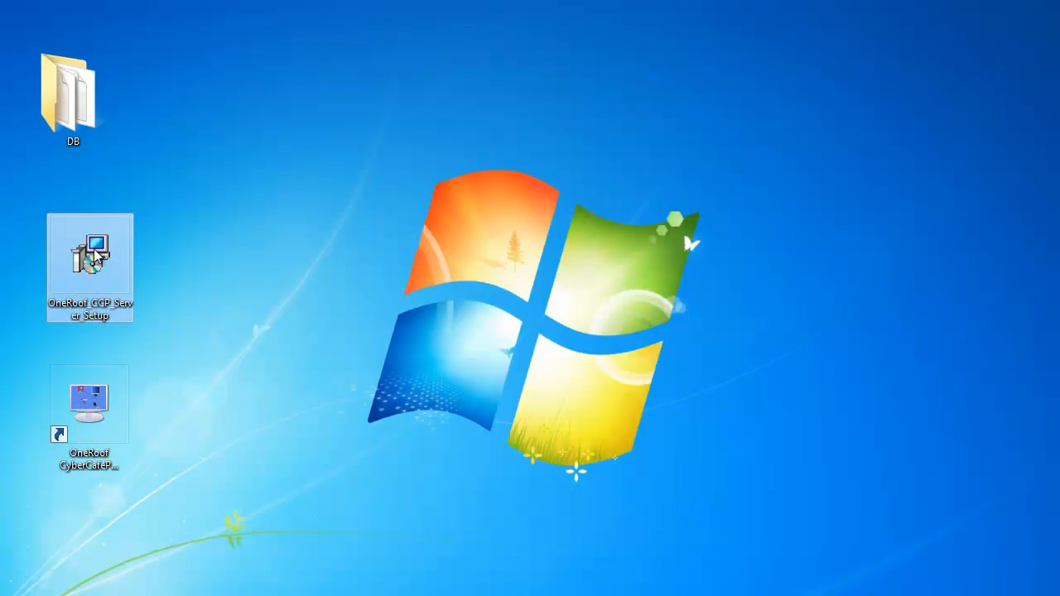
double_click(93, 253)
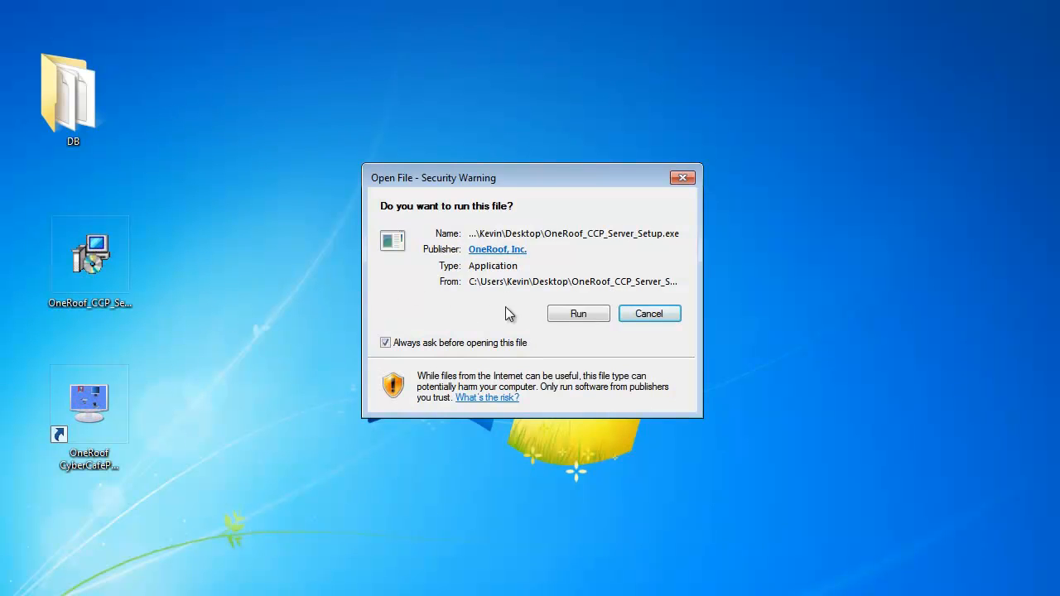
click(577, 315)
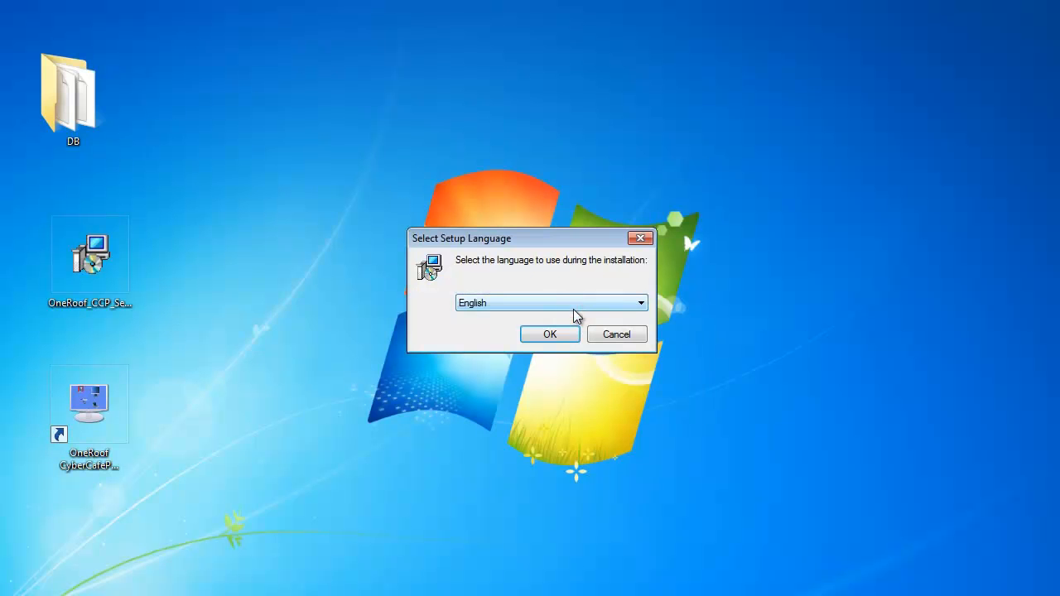
Start the OneRoof CyberCafePro Server setup in English and accept the licence agreement
click(562, 336)
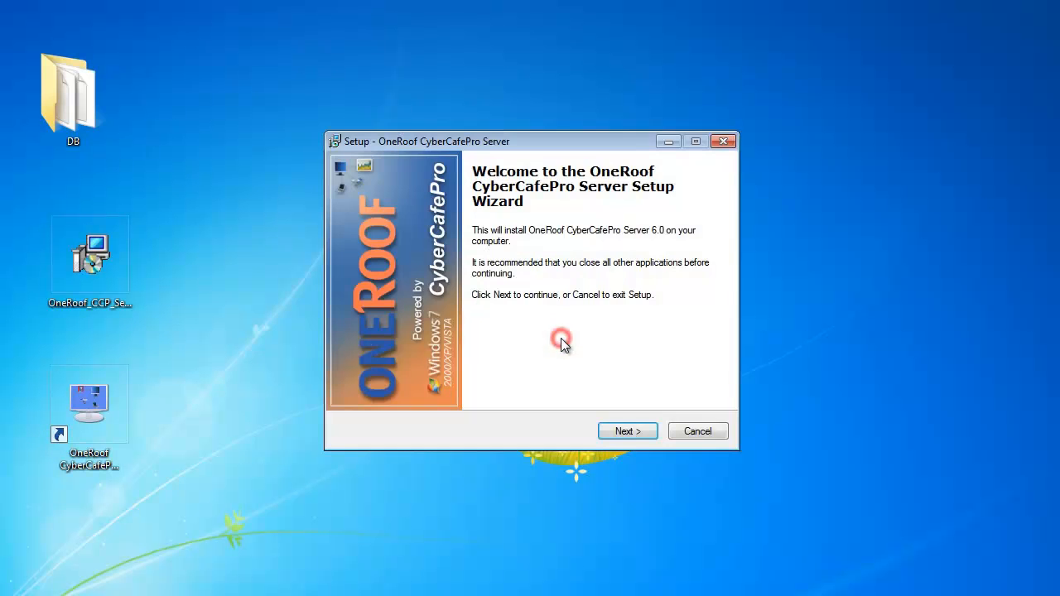
click(617, 431)
click(447, 381)
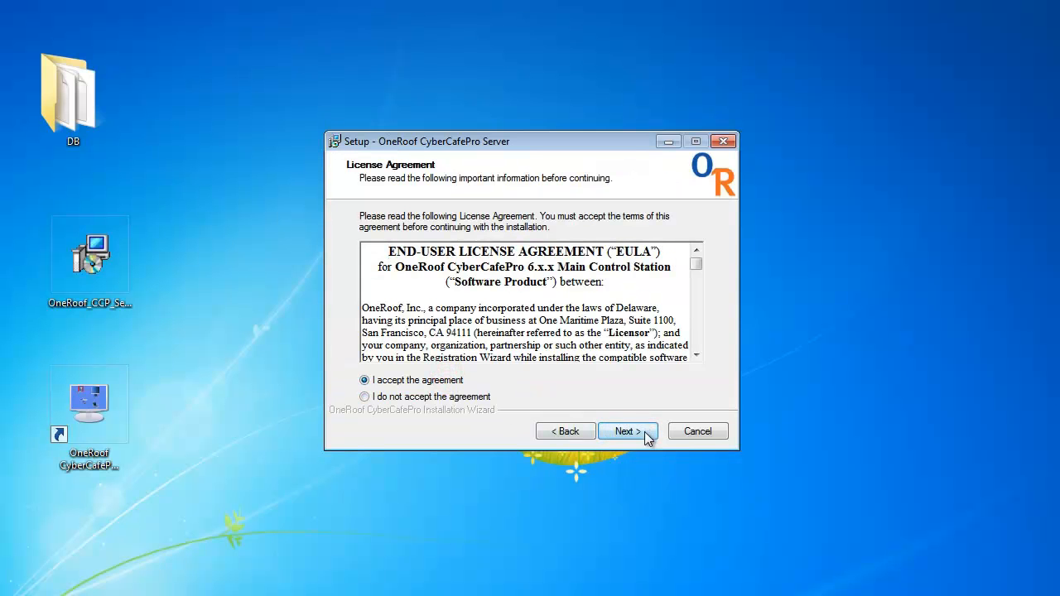
click(645, 434)
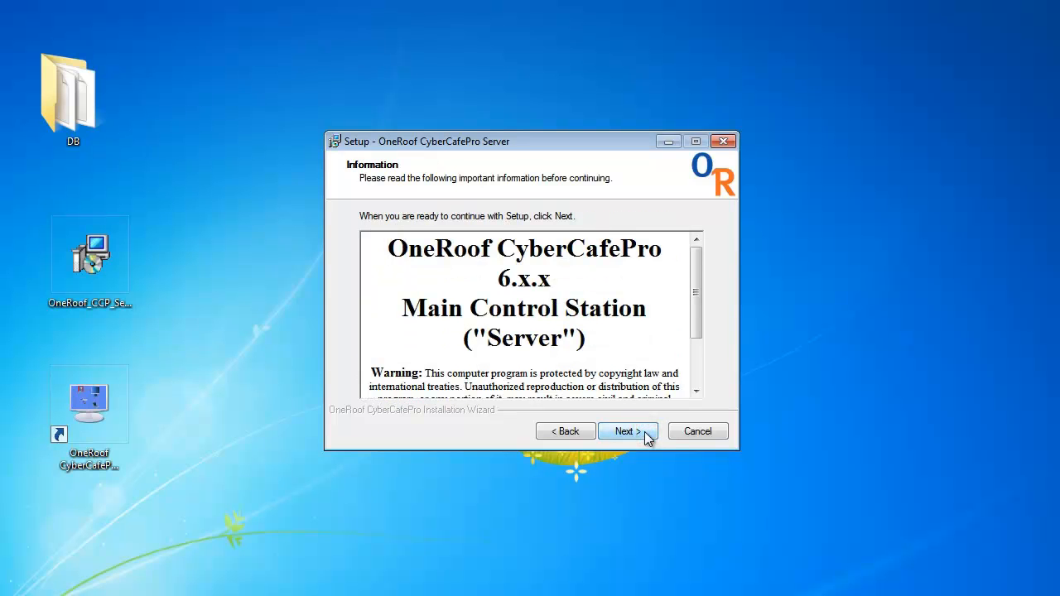
click(647, 437)
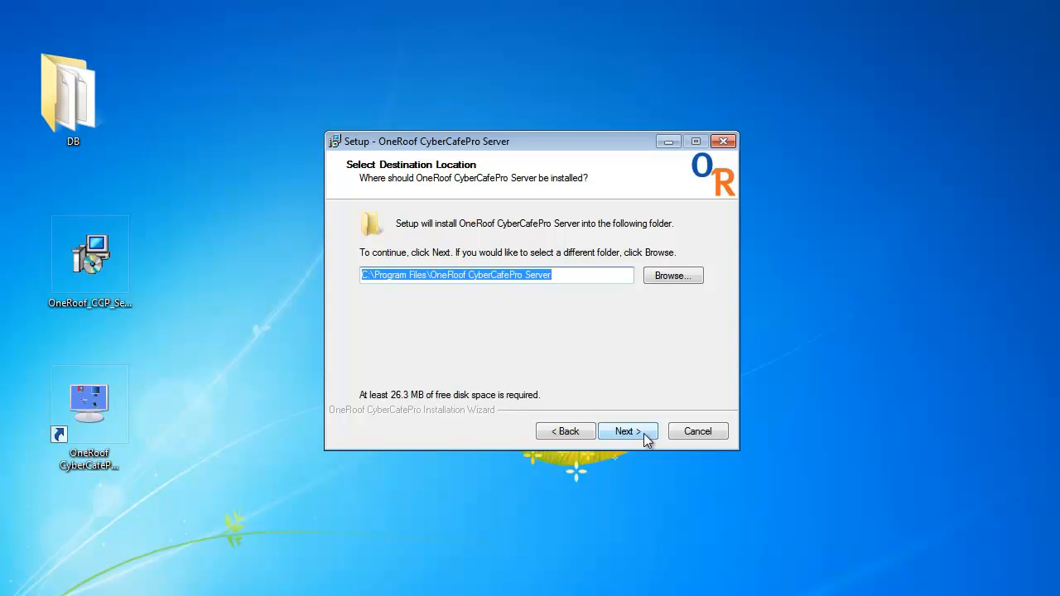
Install to the default folder with default components, Start Menu folder and desktop icon, finishing without launching CyberCafePro MCS (Server)
click(647, 441)
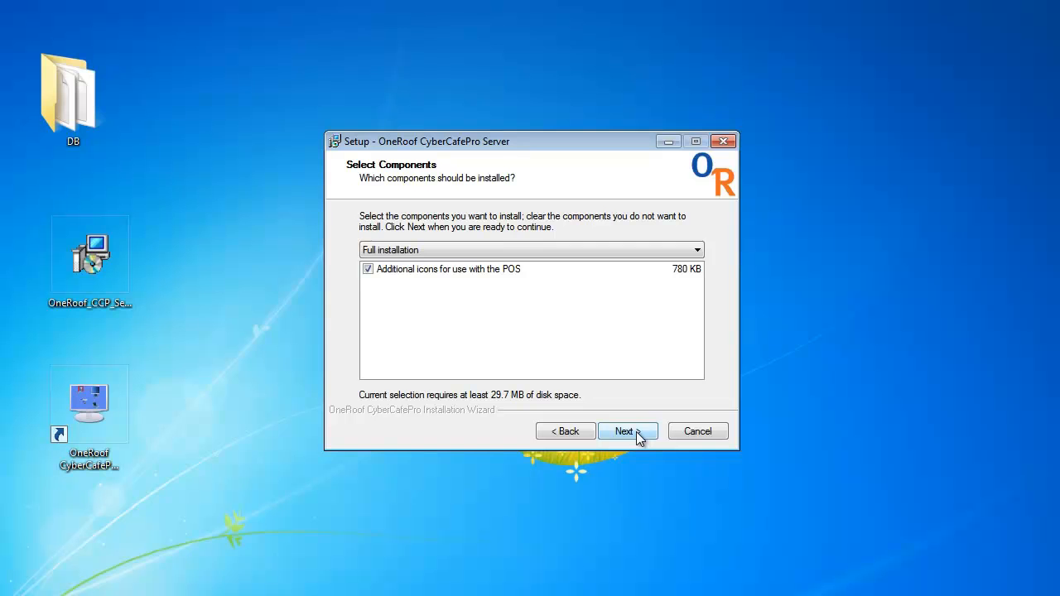
click(636, 432)
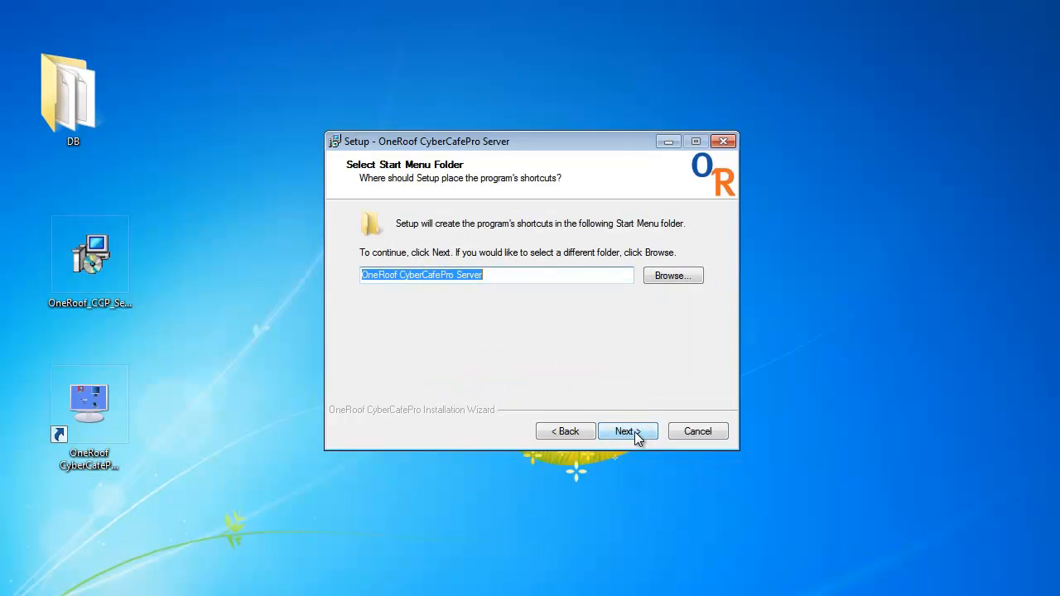
click(634, 431)
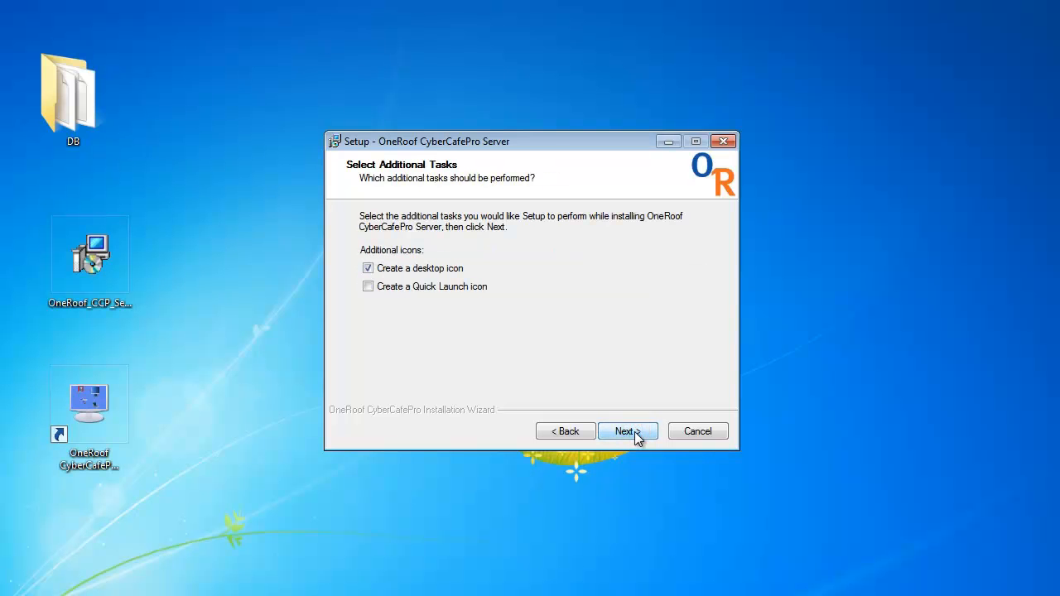
click(634, 431)
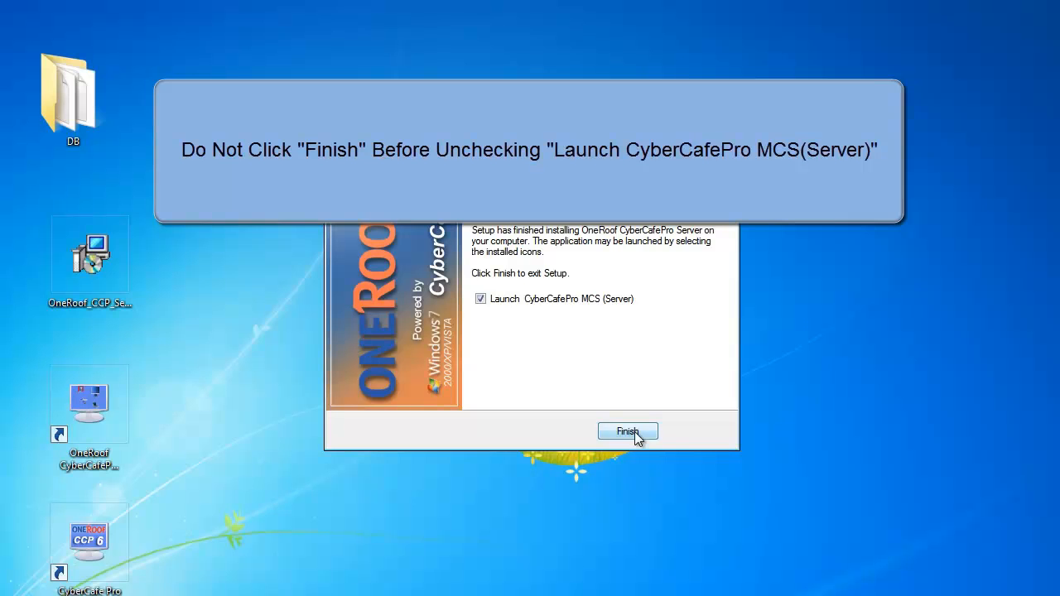
click(480, 300)
click(627, 432)
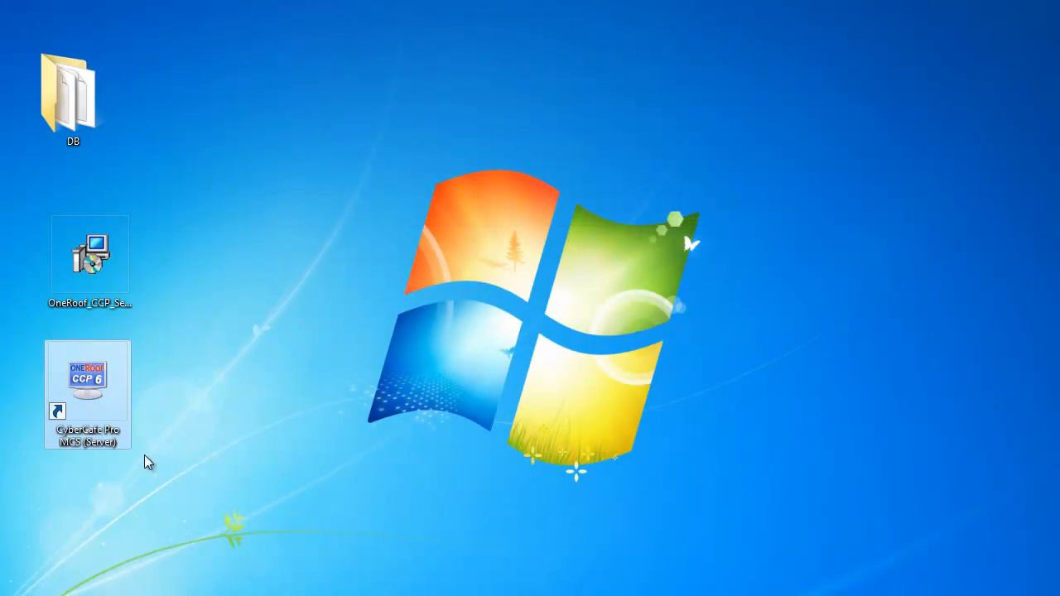
Copy oneroofccp.mdb from Program Files\OneRoof Converter\WorkBench\DB
click(60, 595)
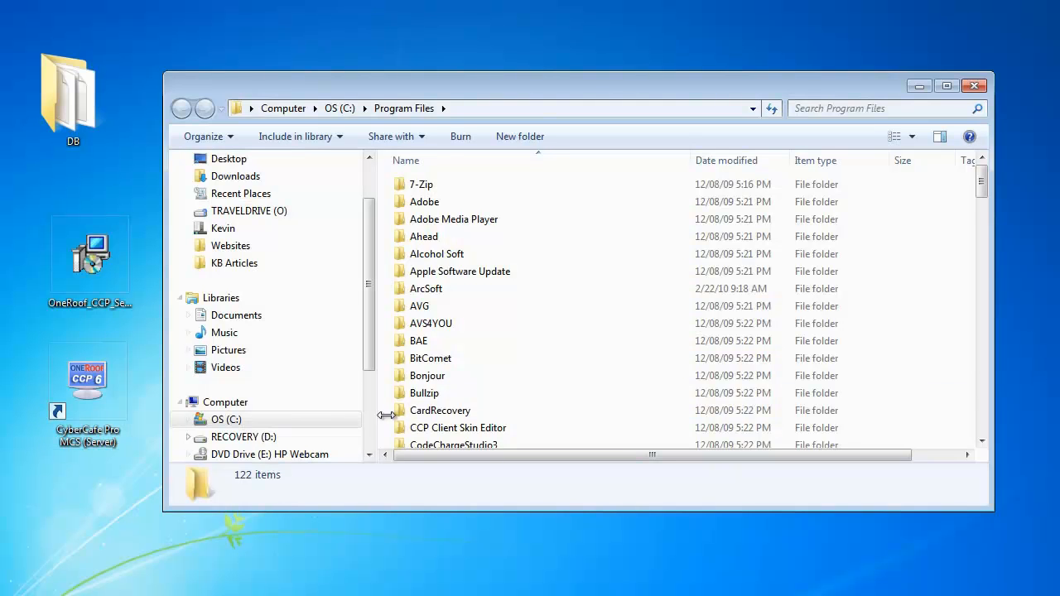
scroll(390, 407, down, 6)
scroll(419, 391, down, 14)
scroll(419, 391, down, 1)
double_click(426, 368)
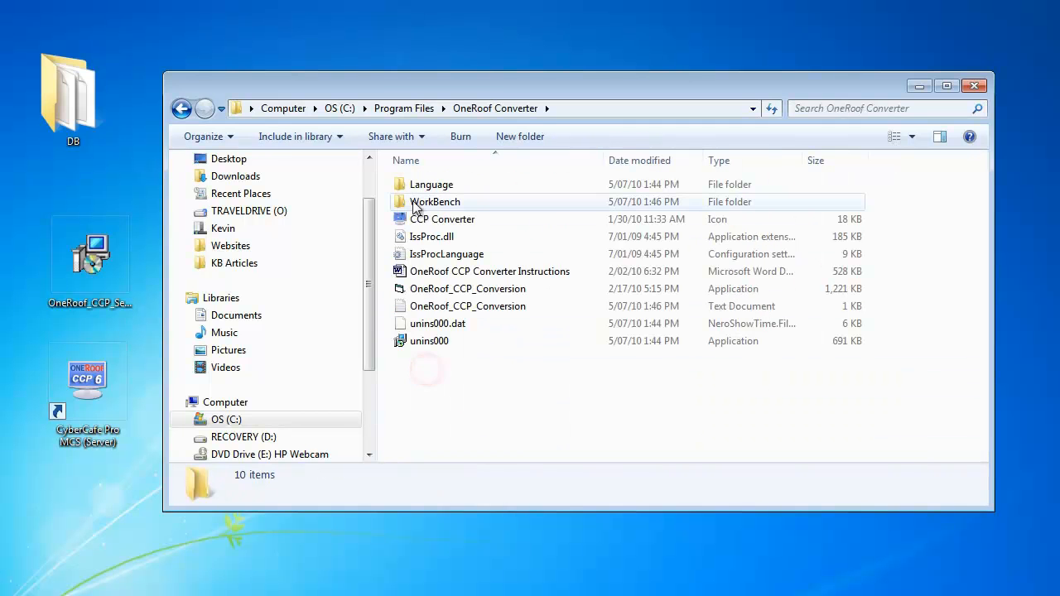
double_click(418, 203)
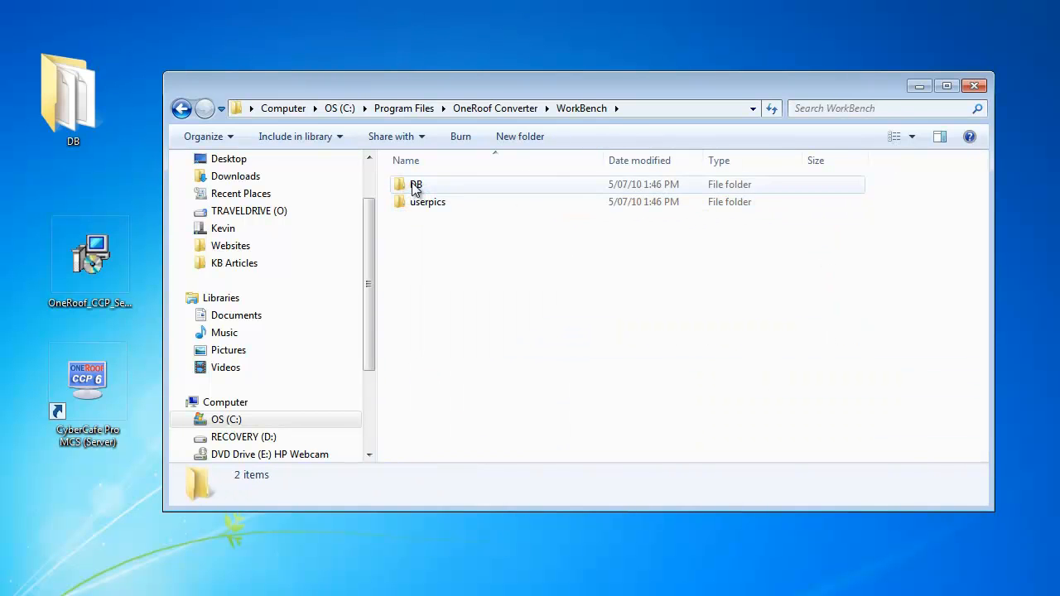
double_click(416, 186)
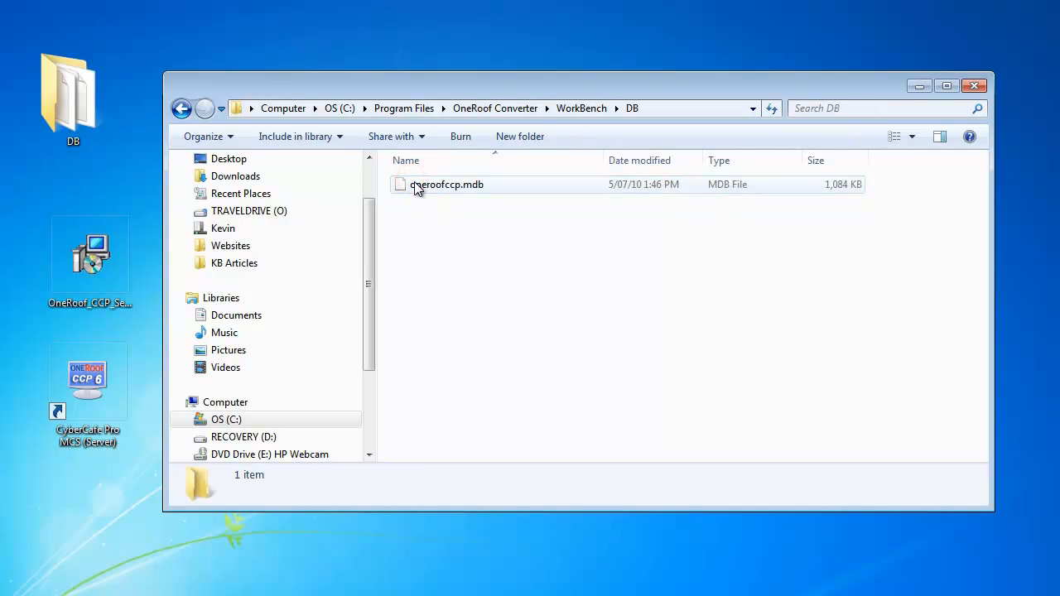
right_click(417, 186)
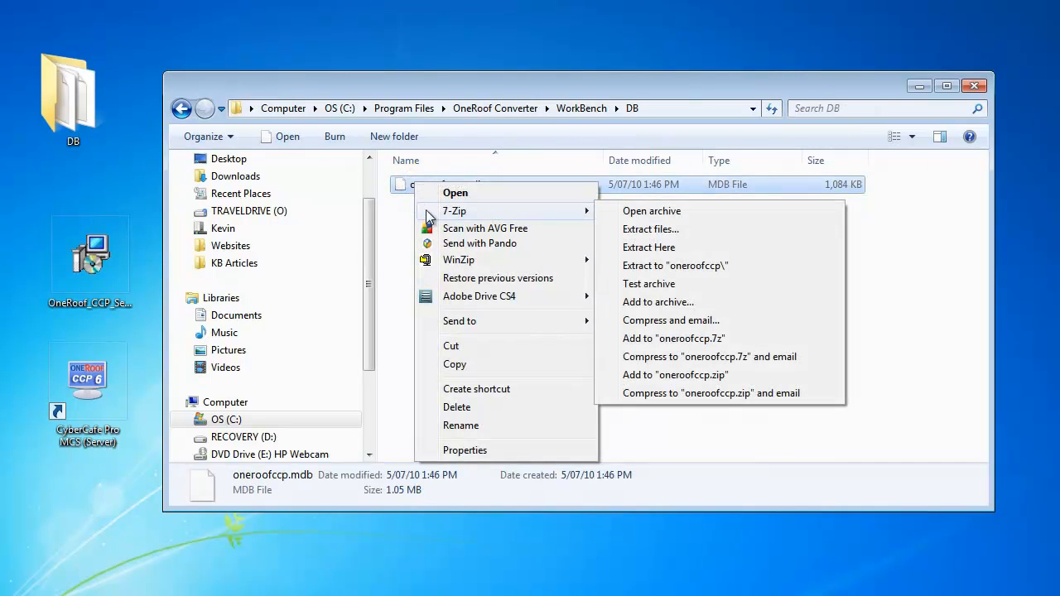
click(454, 364)
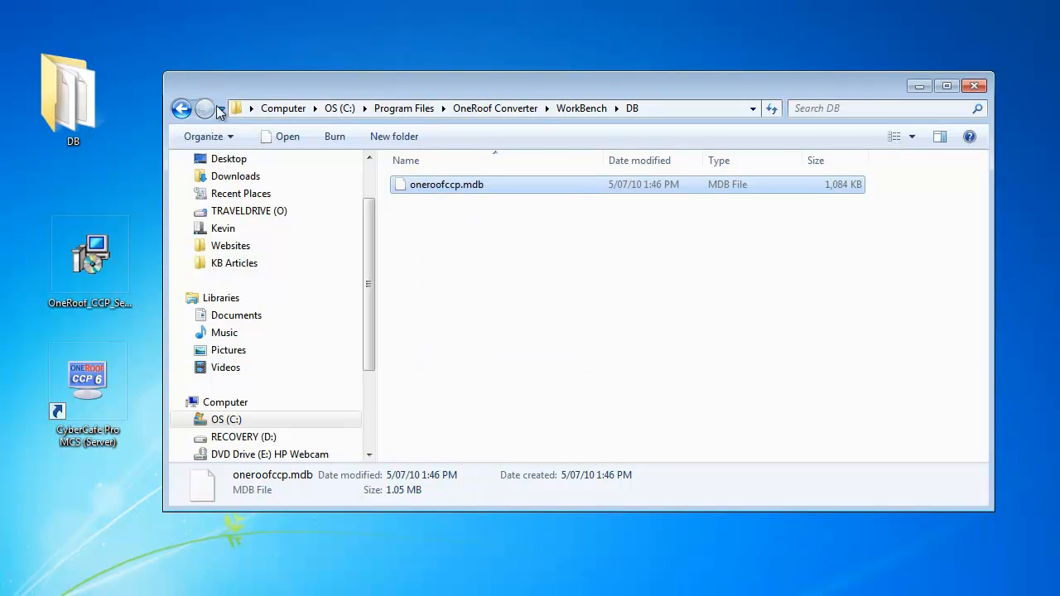
Paste the converted database into Program Files\OneRoof CyberCafePro Server\DB, replacing the existing oneroofccp.mdb, and close the window
click(383, 109)
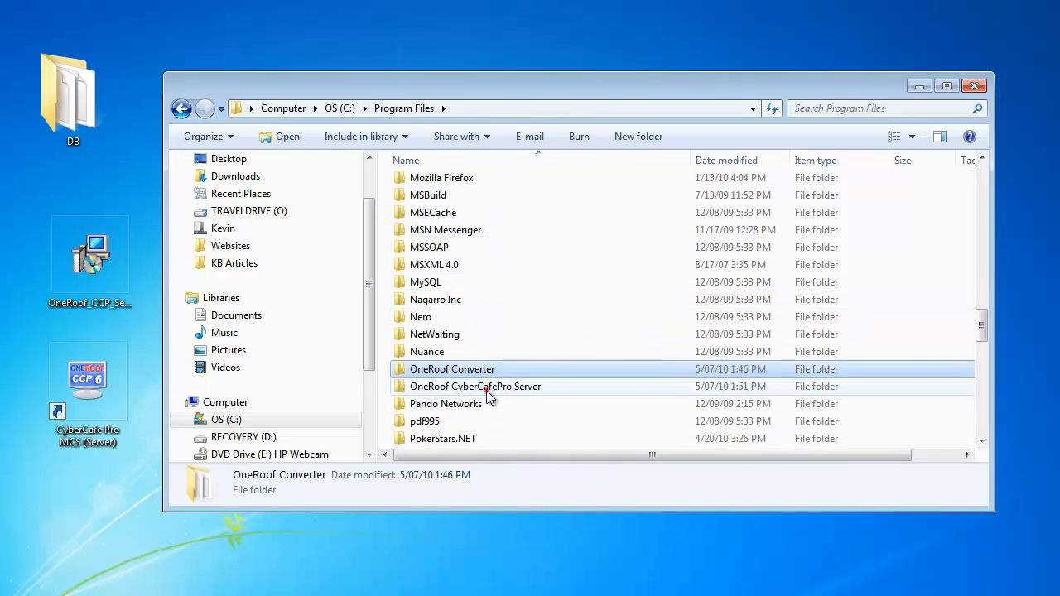
double_click(486, 386)
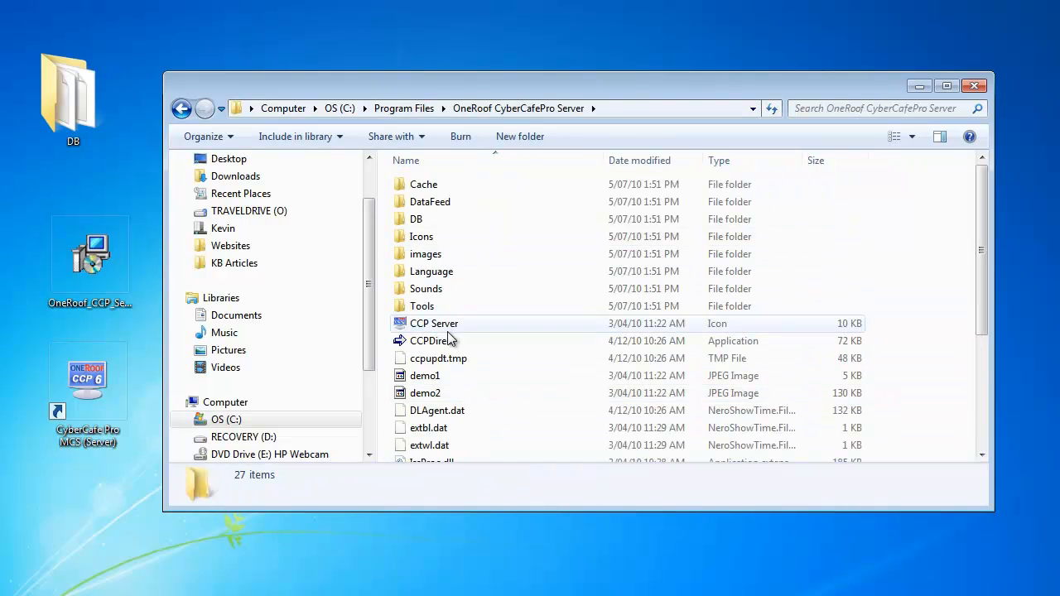
double_click(416, 222)
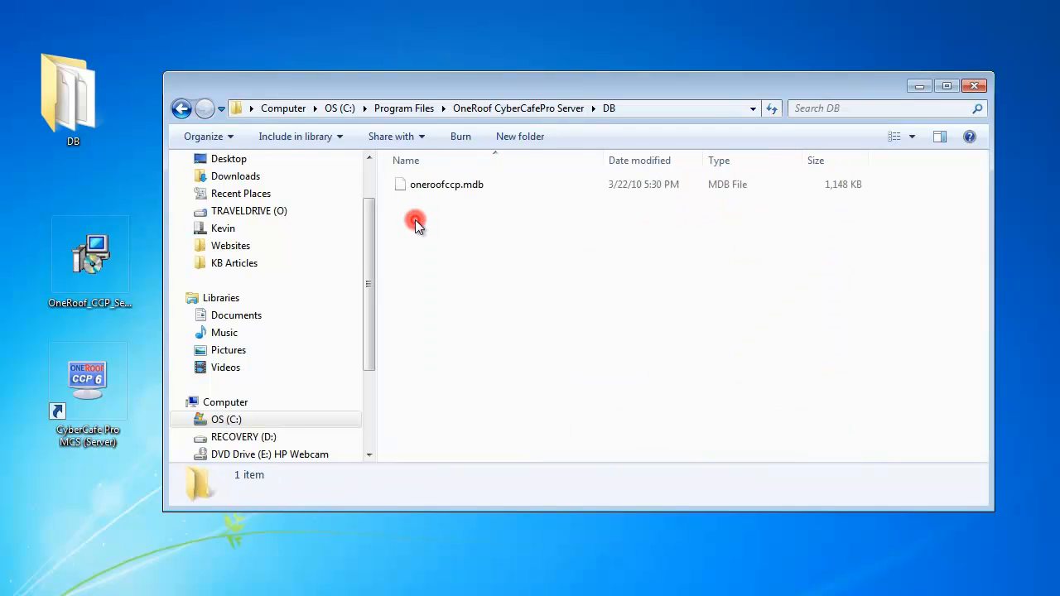
right_click(417, 226)
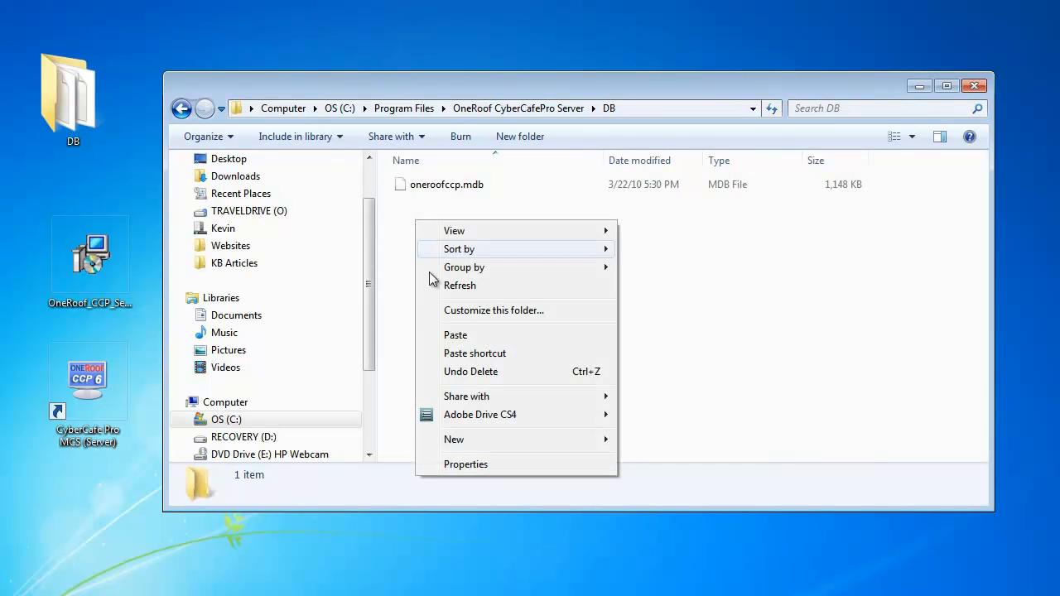
click(457, 334)
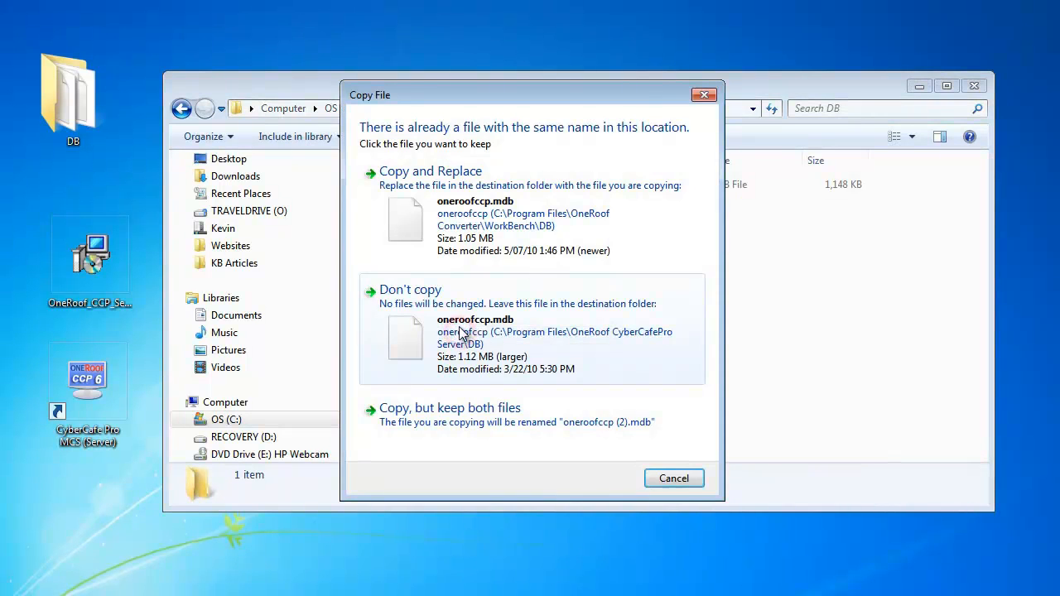
click(447, 225)
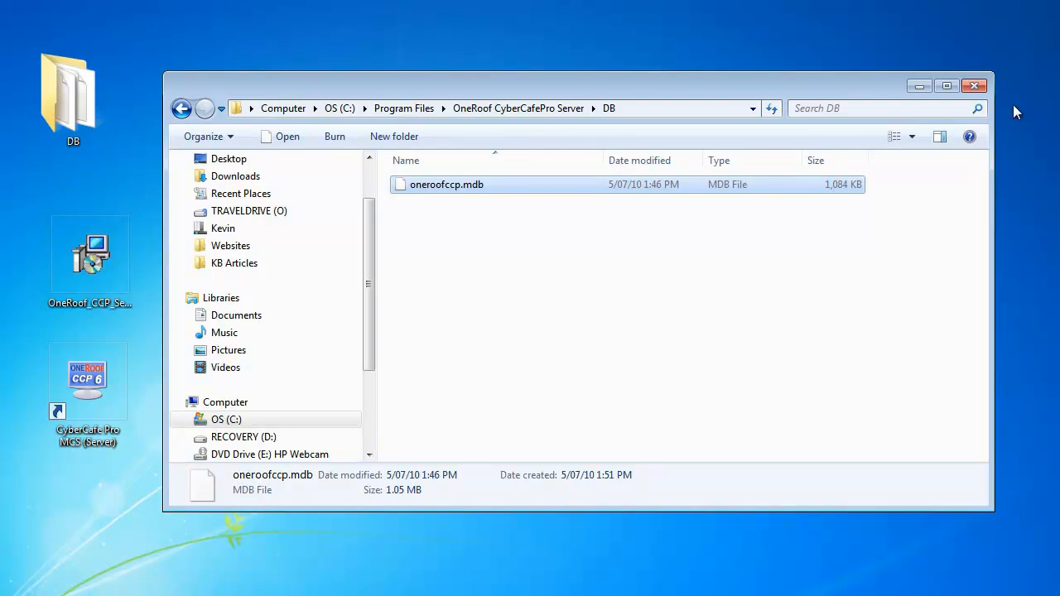
click(973, 86)
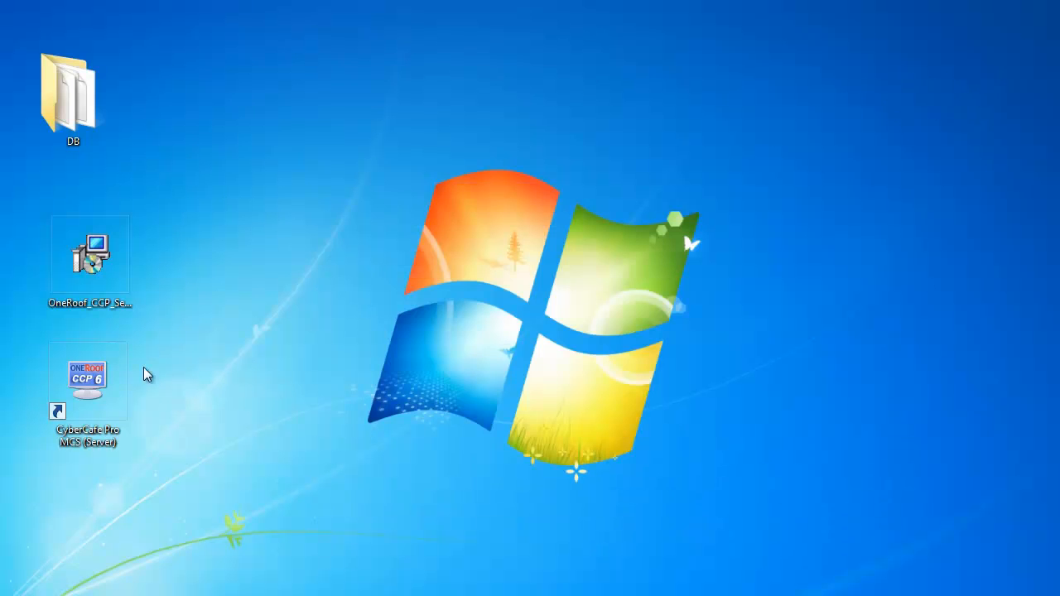
Launch CyberCafePro MCS (Server) and complete registration pages 1 to 3 as a Cyber Cafe with the centre and administrator details
double_click(98, 385)
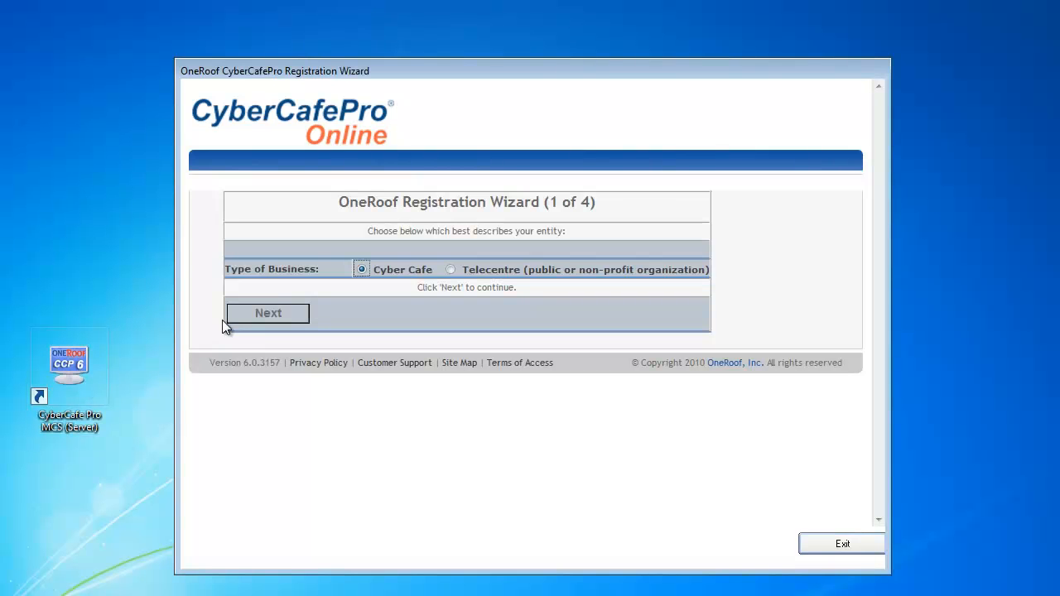
click(250, 319)
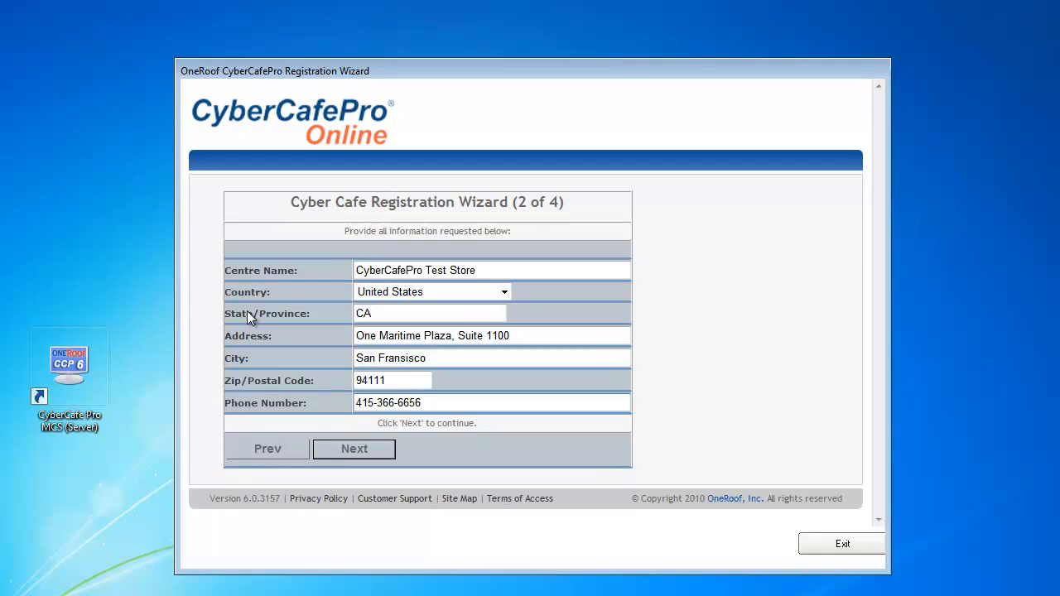
click(336, 452)
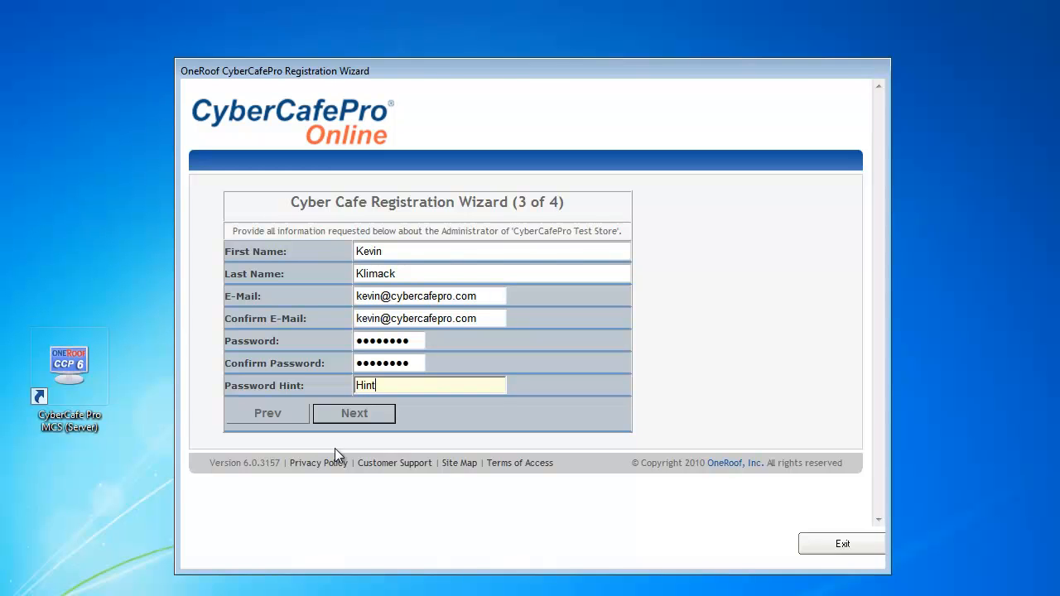
click(362, 414)
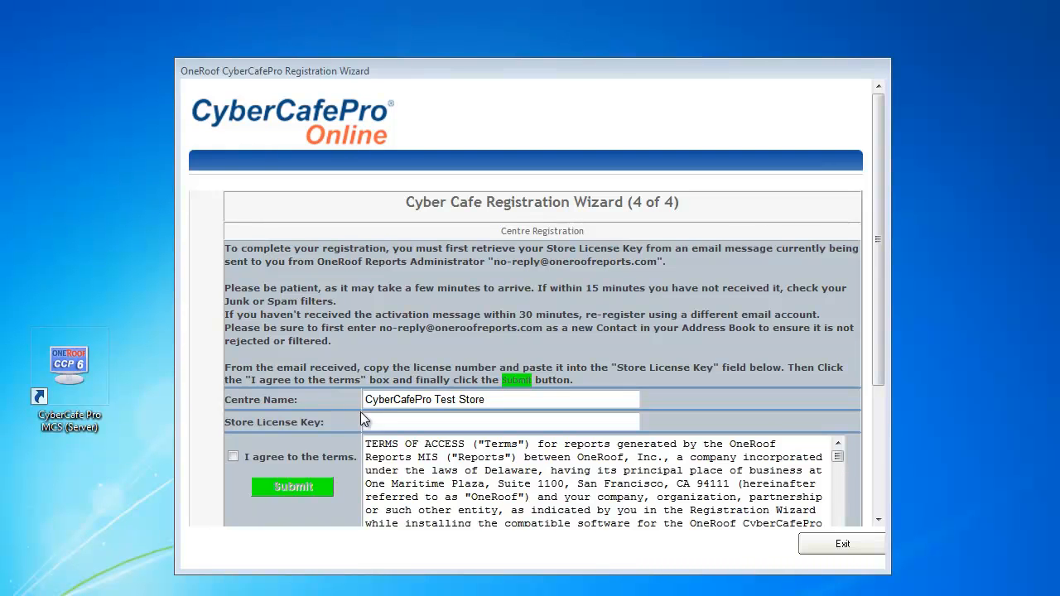
Paste the Store License Key, agree to the terms and submit the registration
click(375, 421)
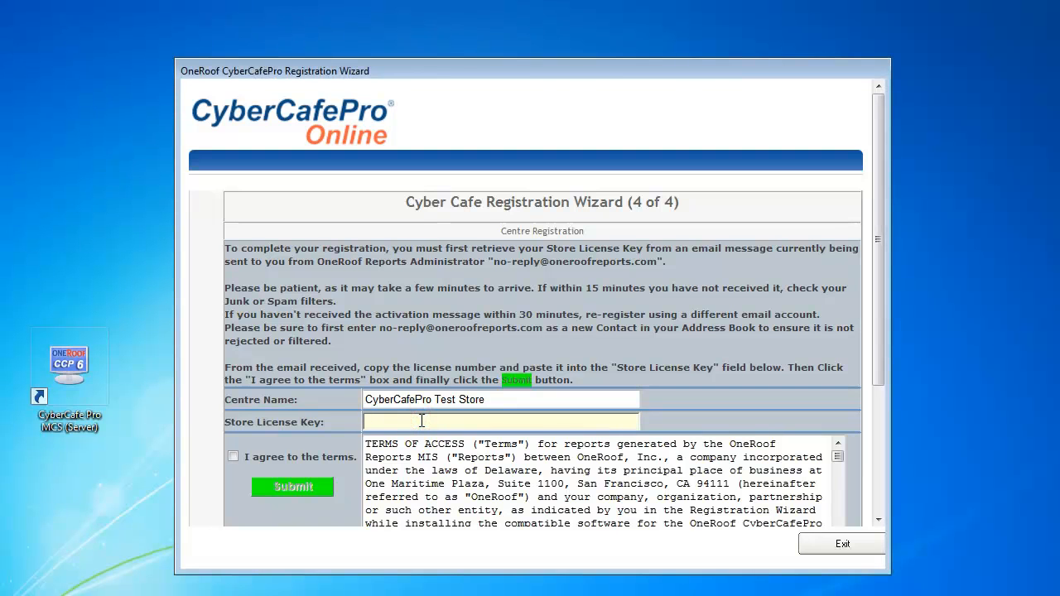
key(ctrl+v)
scroll(399, 423, down, 3)
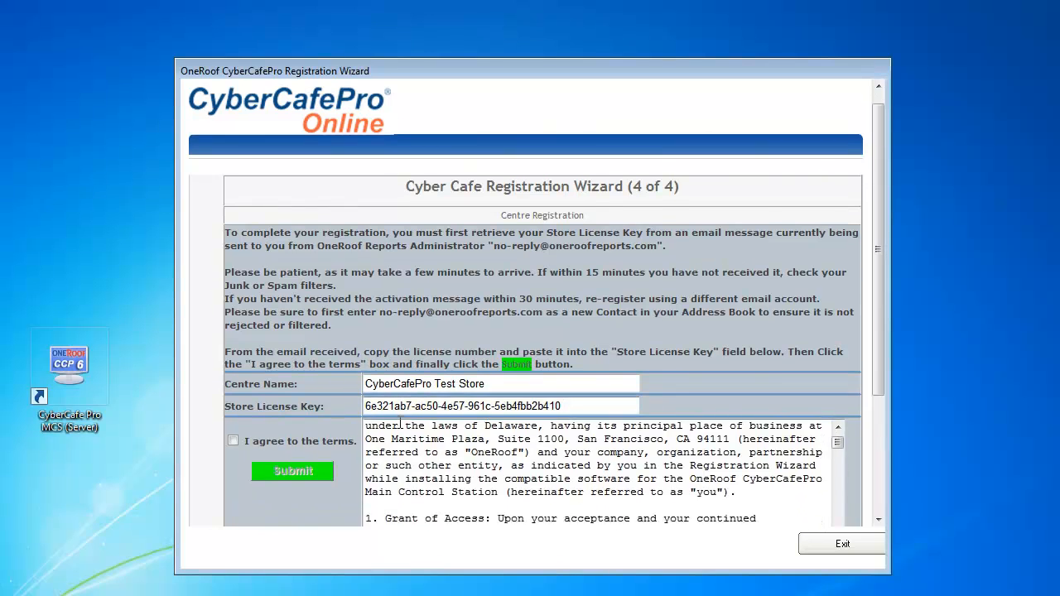
click(232, 441)
click(293, 479)
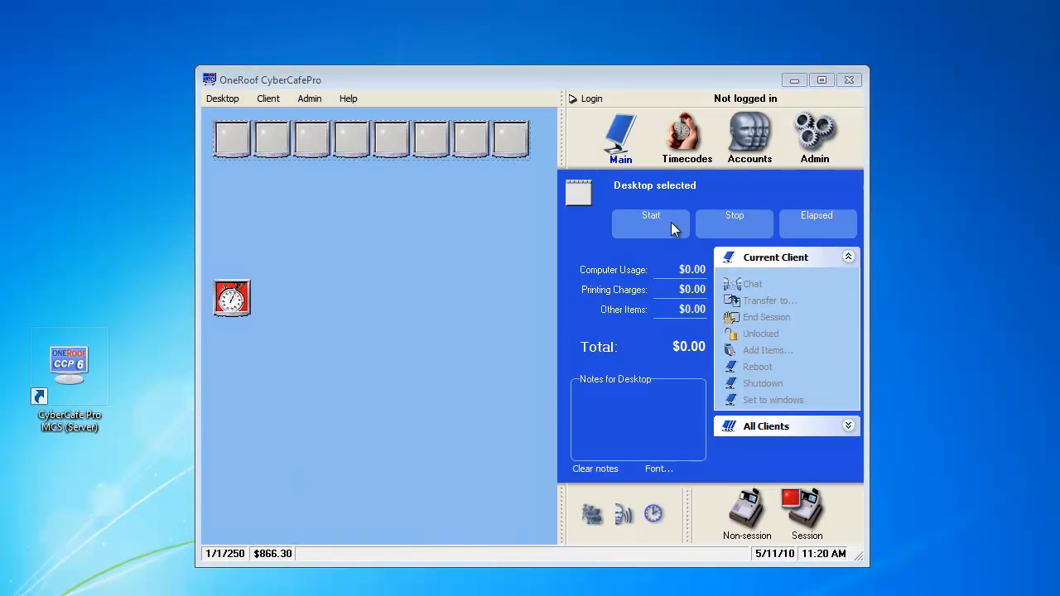
Log in with the administrator's e-mail and password, then open the Admin screen and expand its Setup section
click(584, 105)
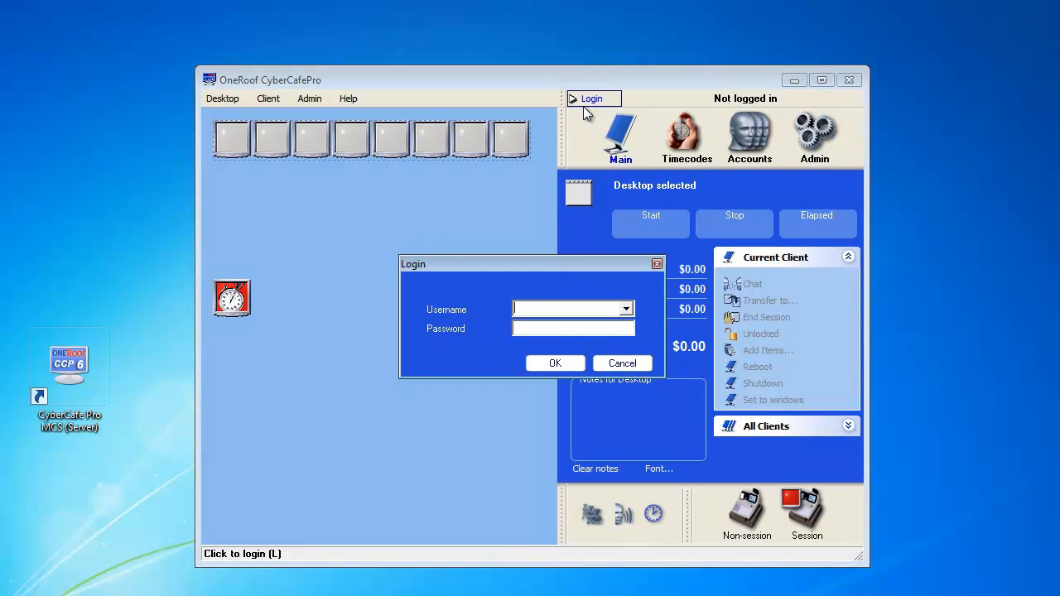
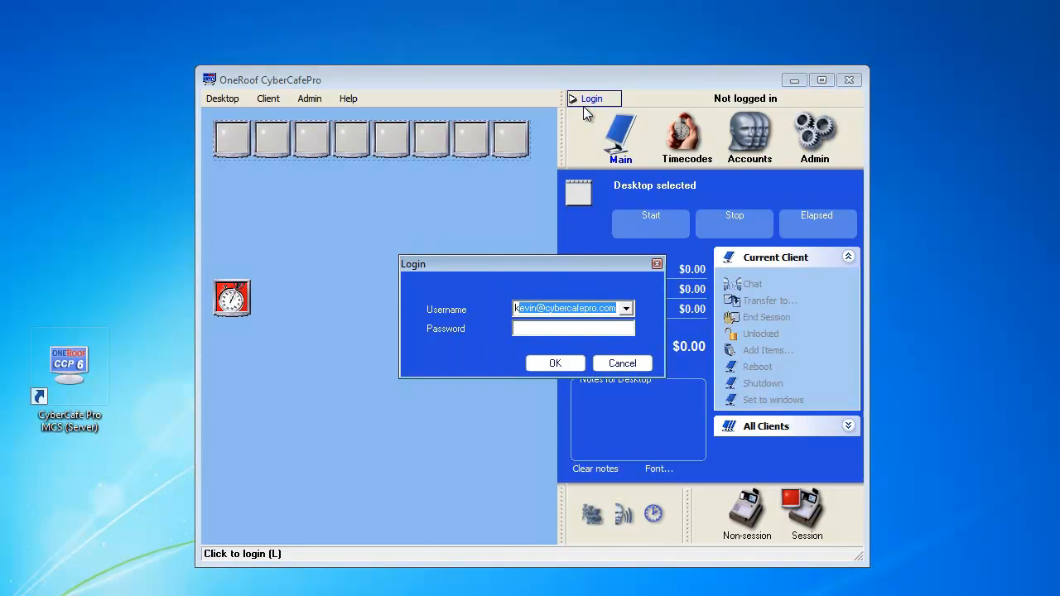
key(Tab)
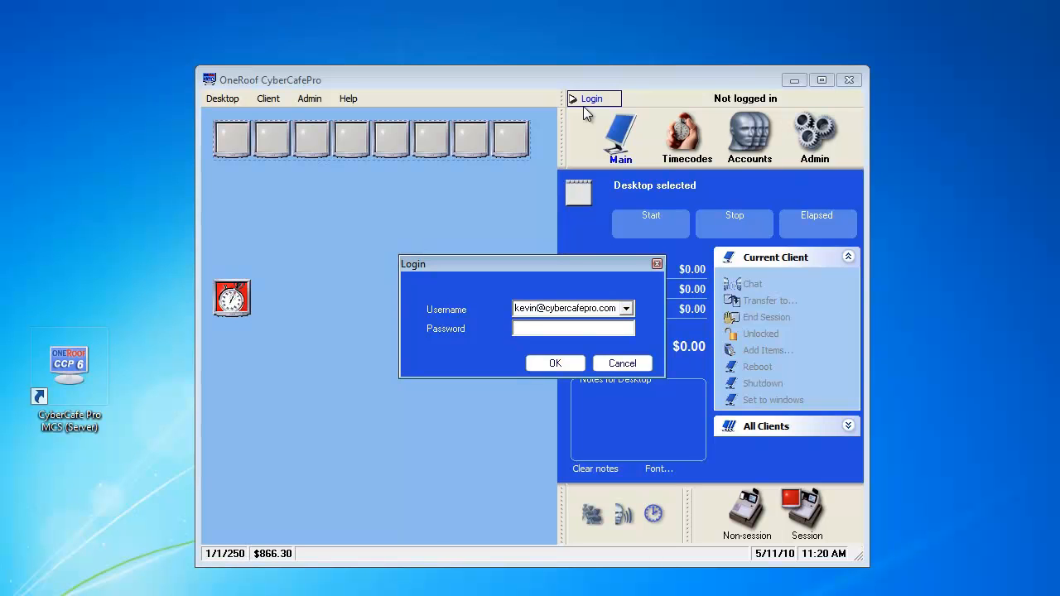
text(password)
click(568, 367)
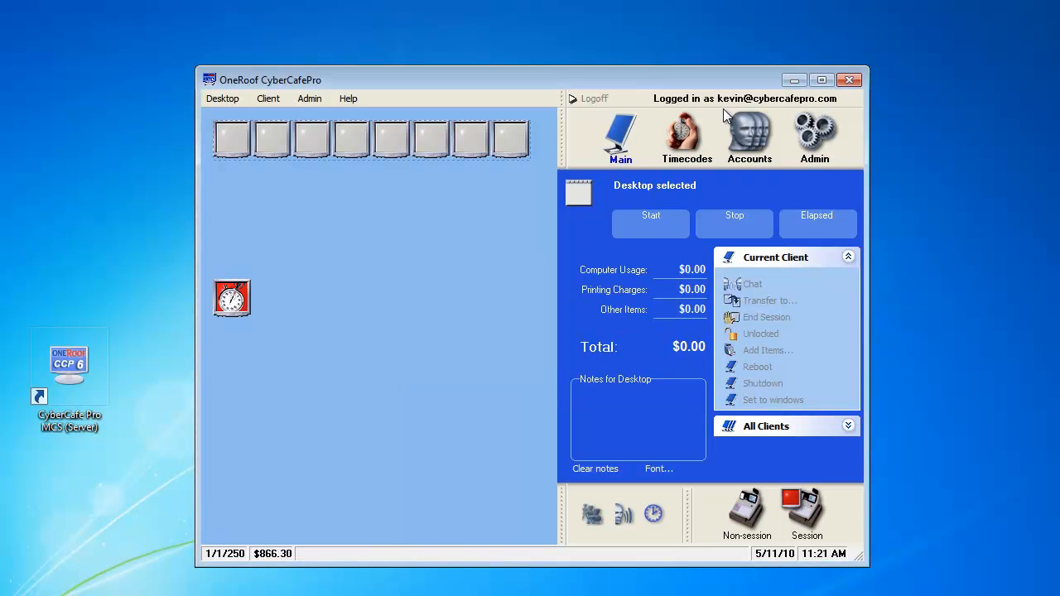
click(822, 139)
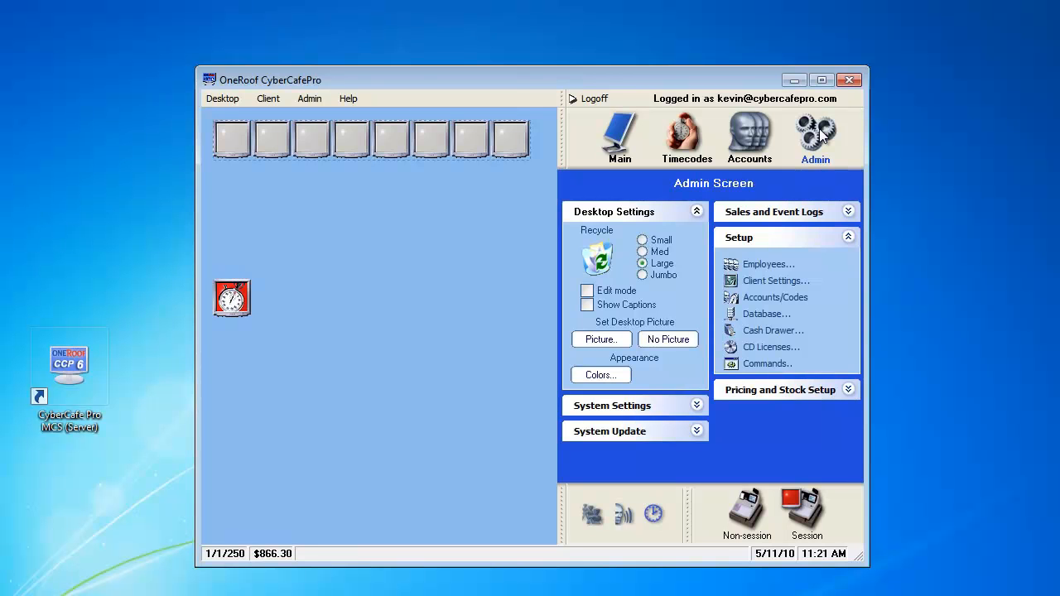
click(847, 238)
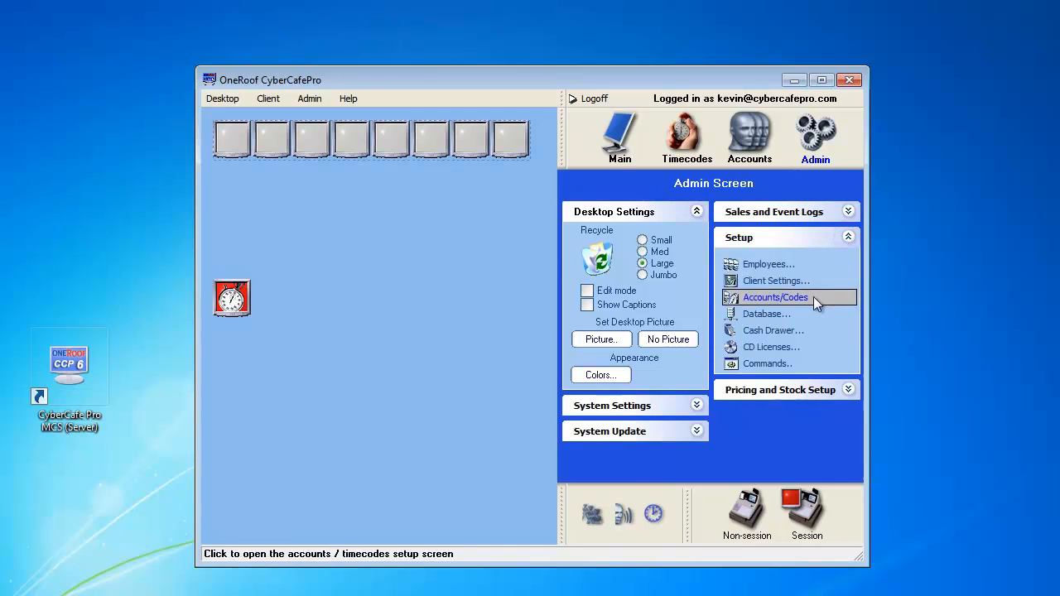
Configure the database auto-backup to run Daily with the backup path set to the Desktop folder, and save
click(806, 313)
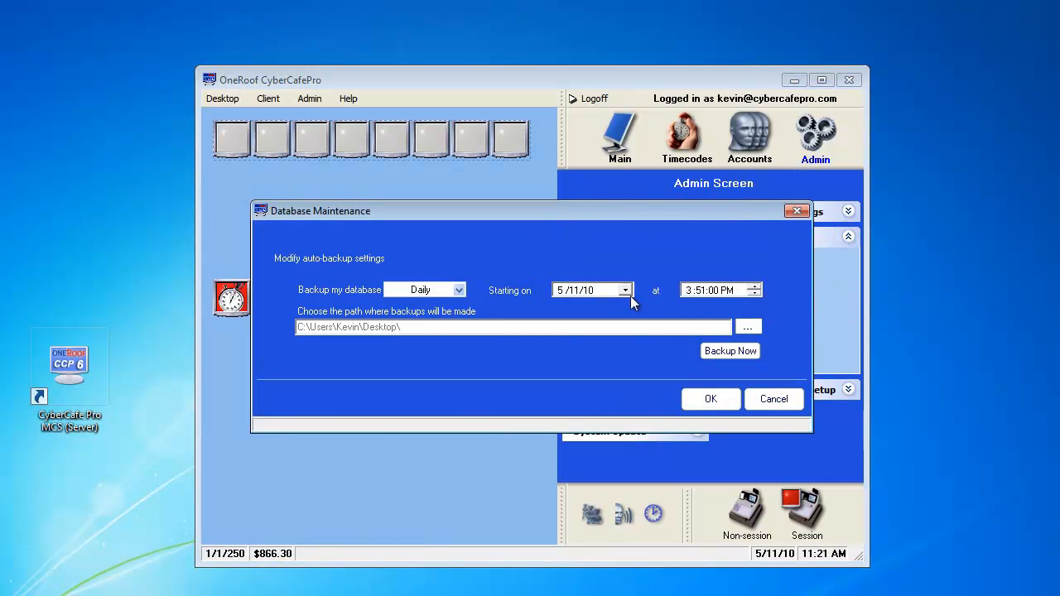
click(459, 290)
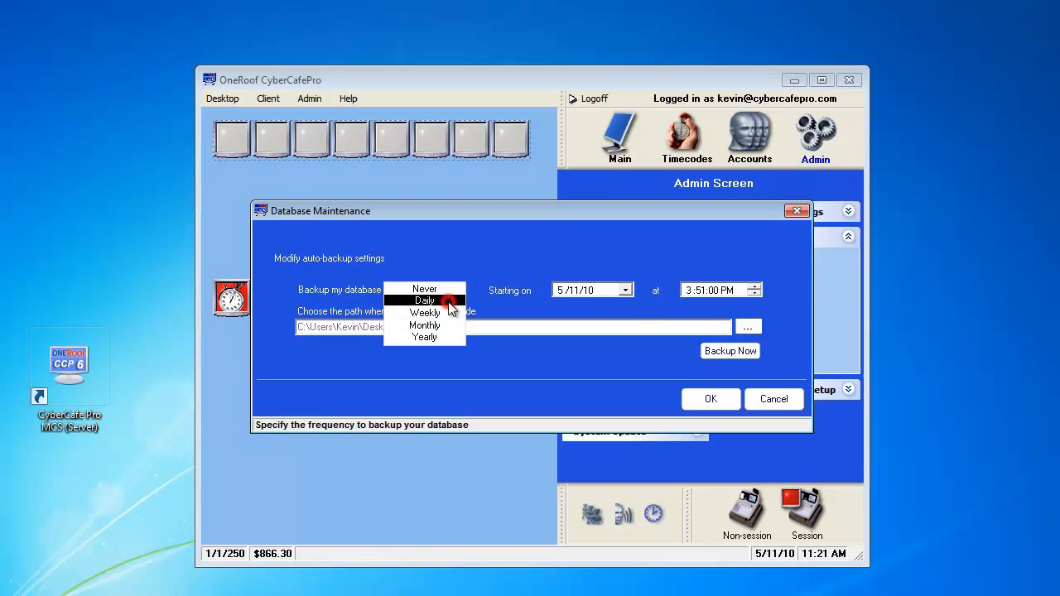
click(447, 301)
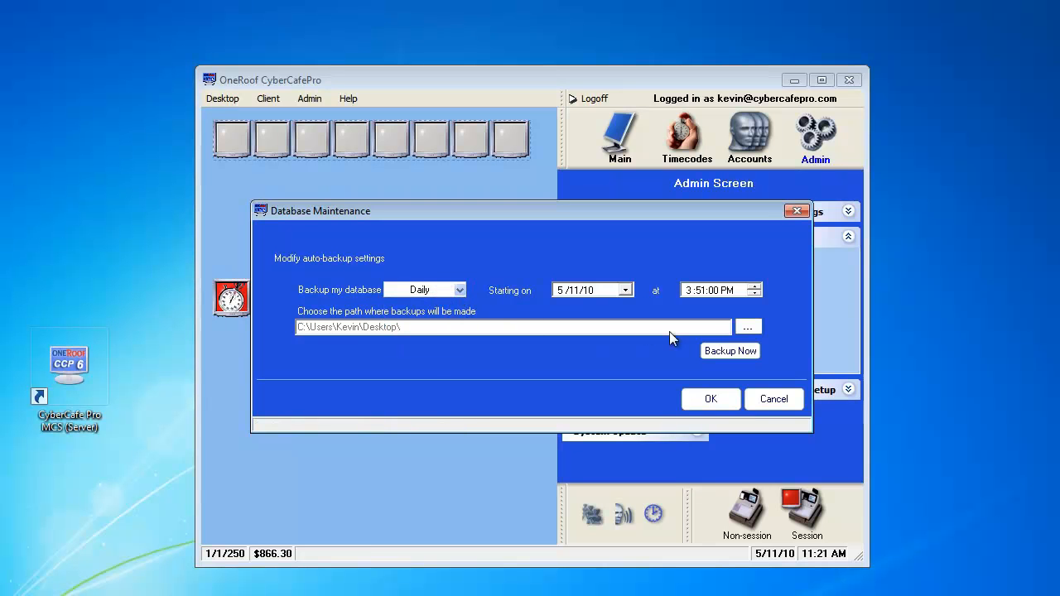
click(743, 328)
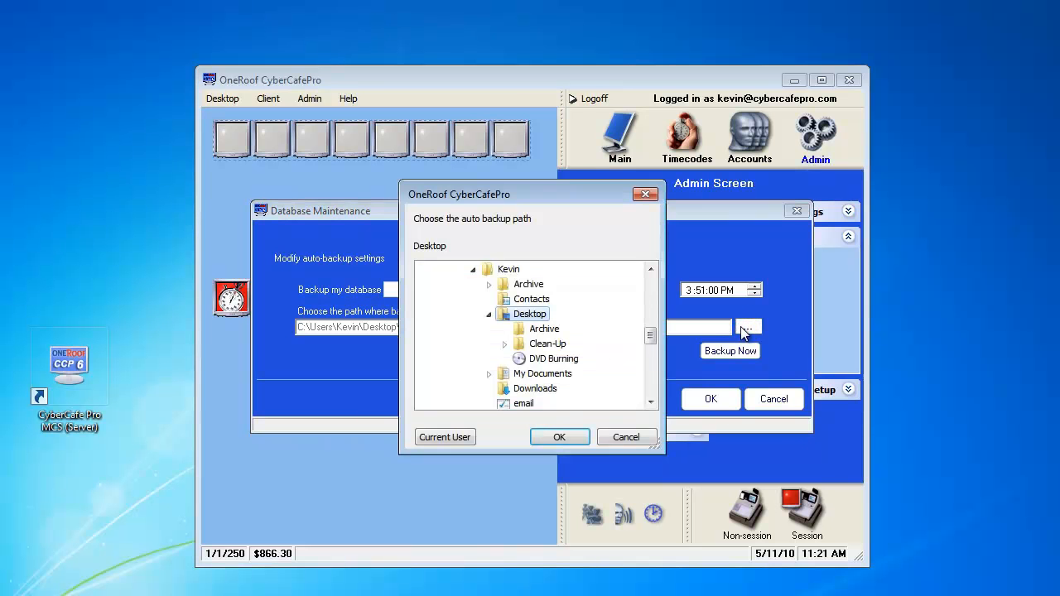
click(572, 440)
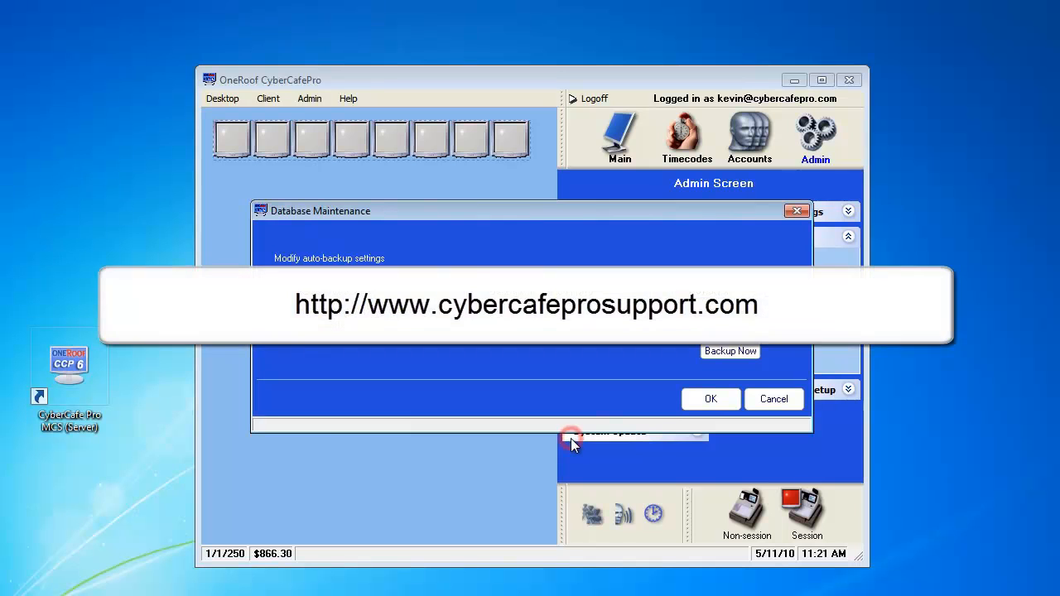
click(708, 399)
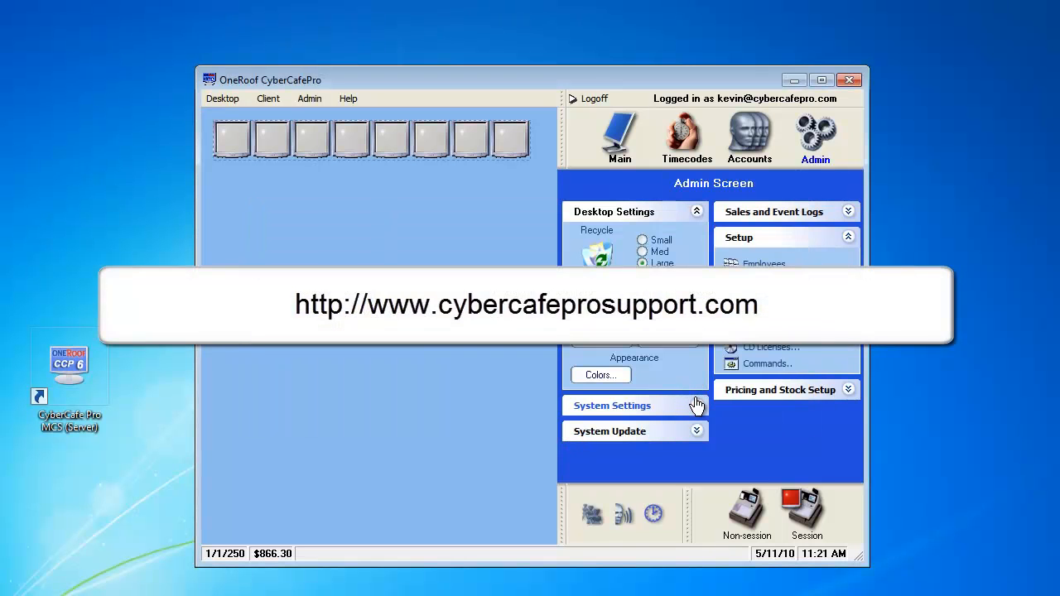